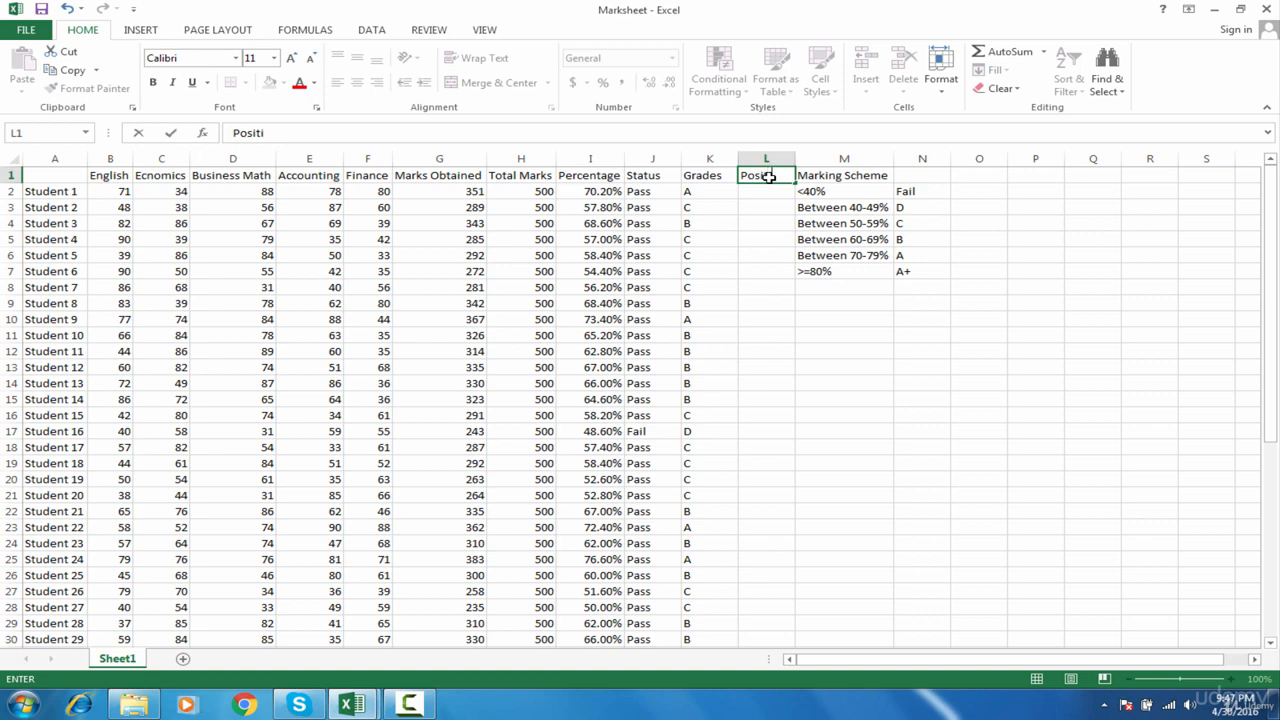
Step: Complete the heading "Positions" for the new column in cell L1
{"action": "type", "text": "on"}
{"action": "key", "text": "Return"}
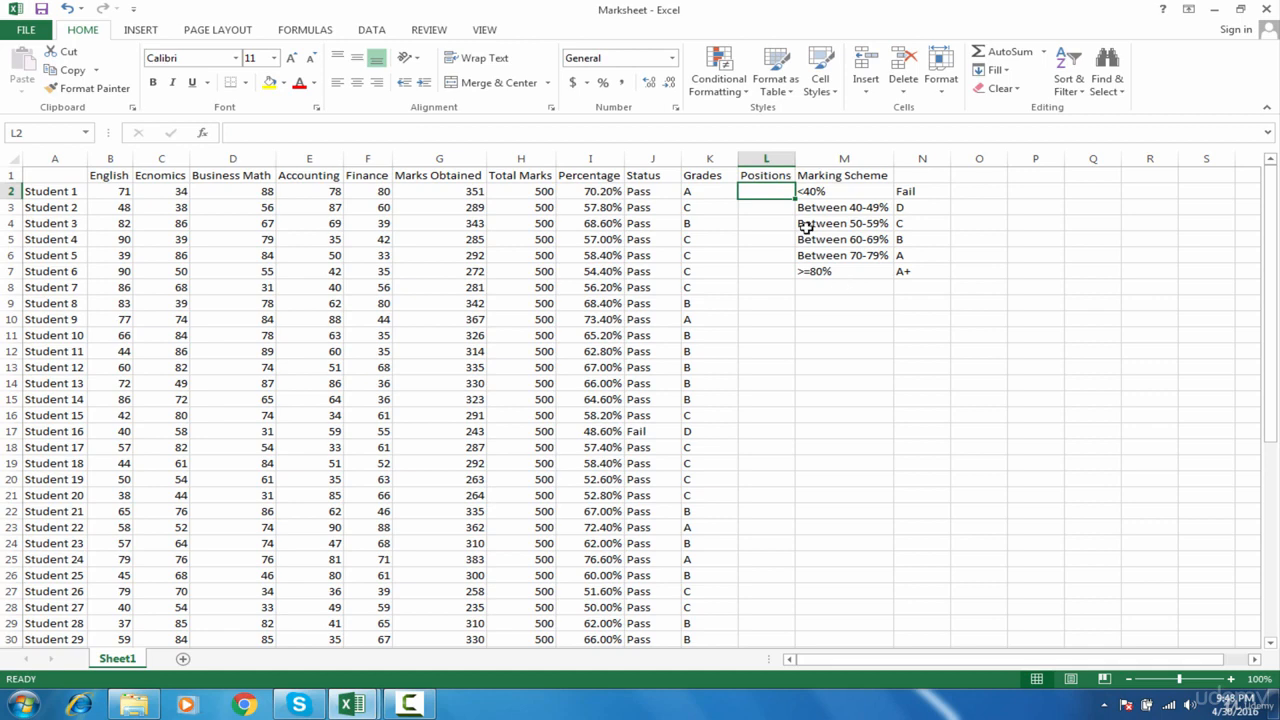
Step: Rank Student 1's percentage in L2 with =RANK(I2,I2:I51) and fill the formula down the Positions column to the last student
{"action": "type", "text": "=ra"}
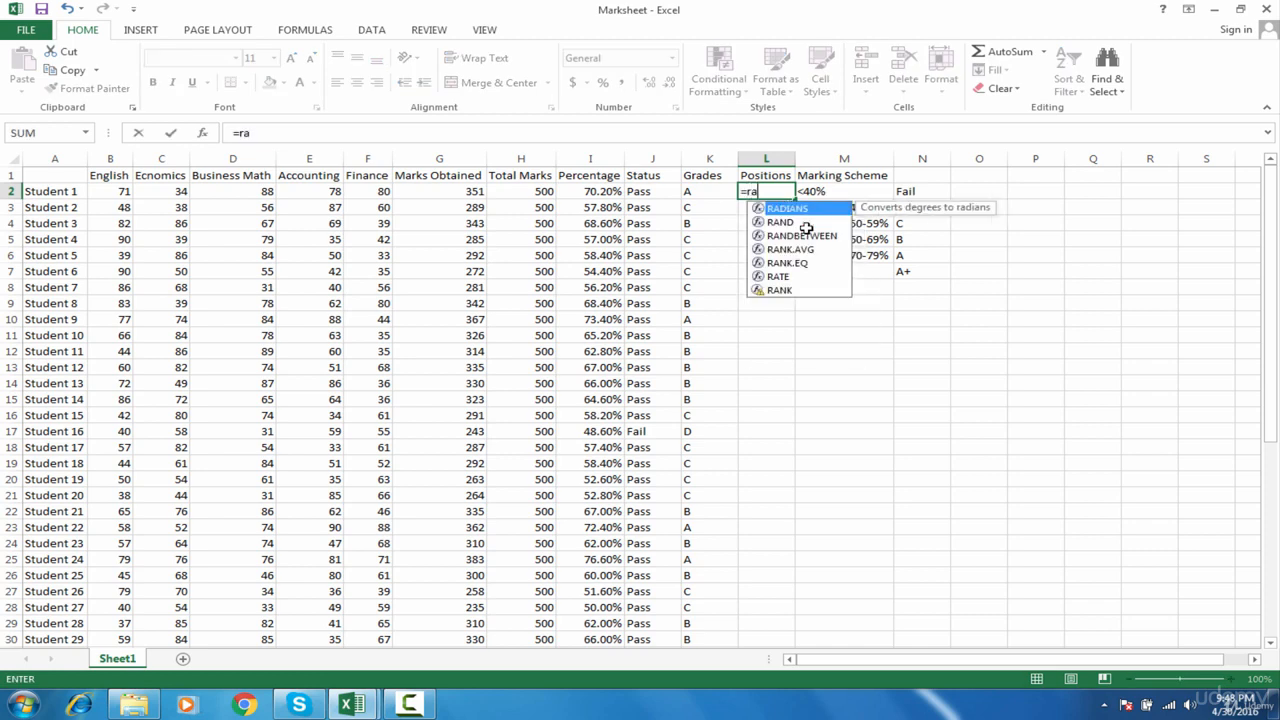
{"action": "type", "text": "nk"}
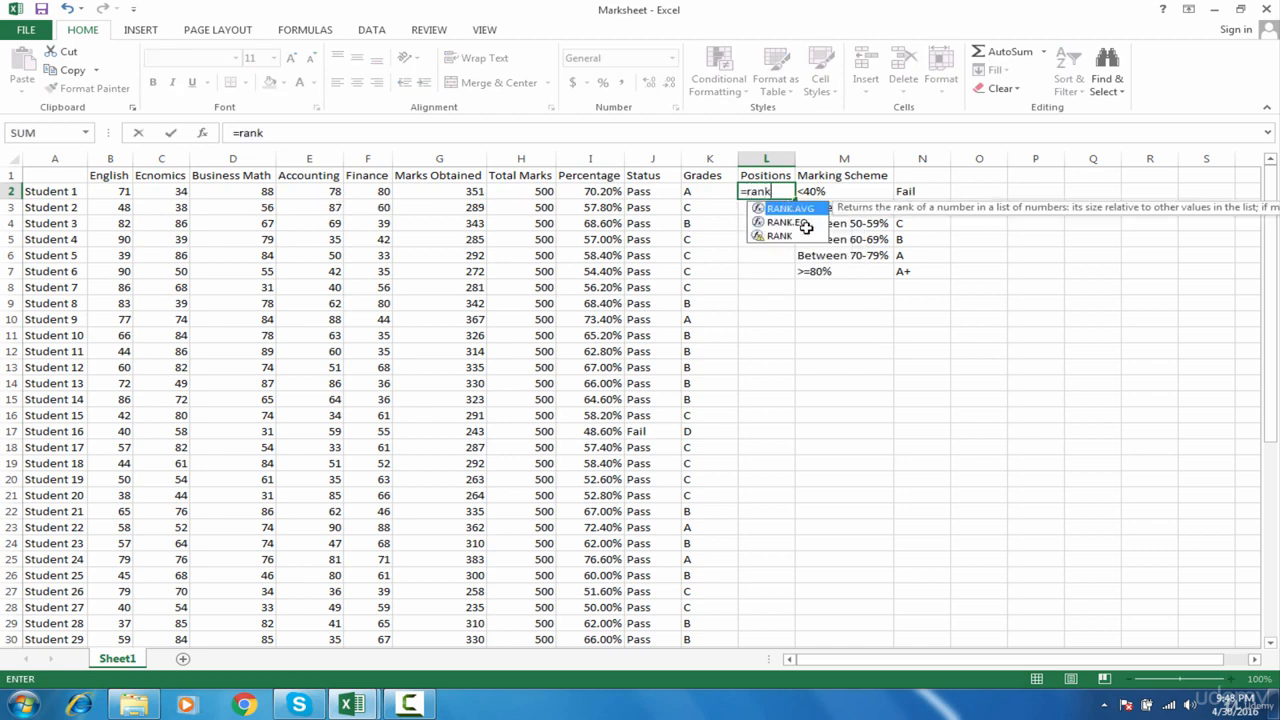
{"action": "left_click", "coordinate": [786, 238]}
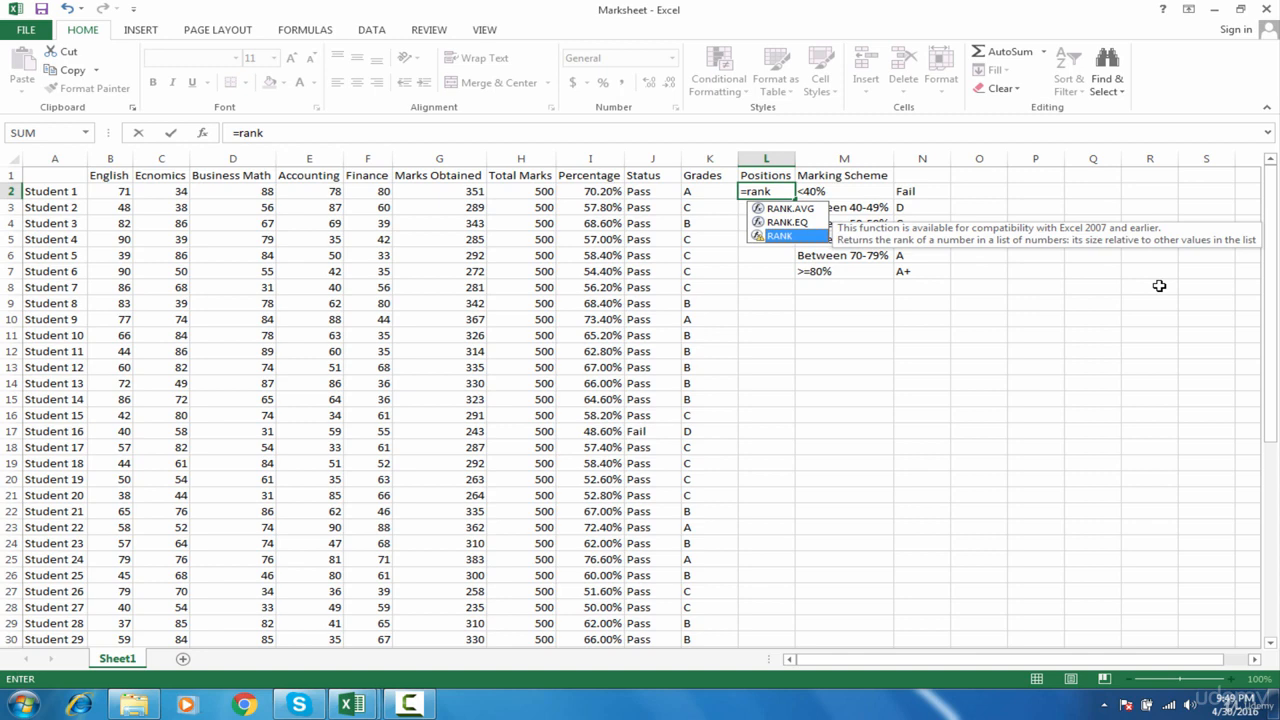
{"action": "key", "text": "Tab"}
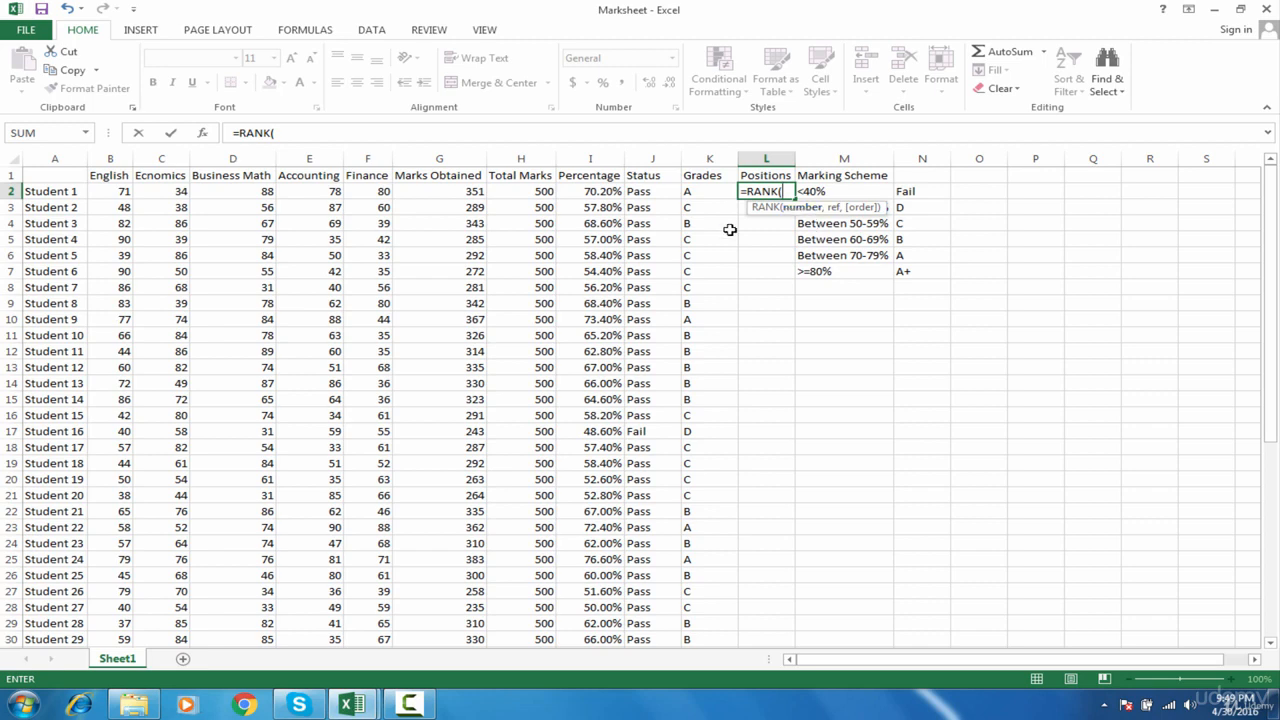
{"action": "left_click", "coordinate": [594, 191]}
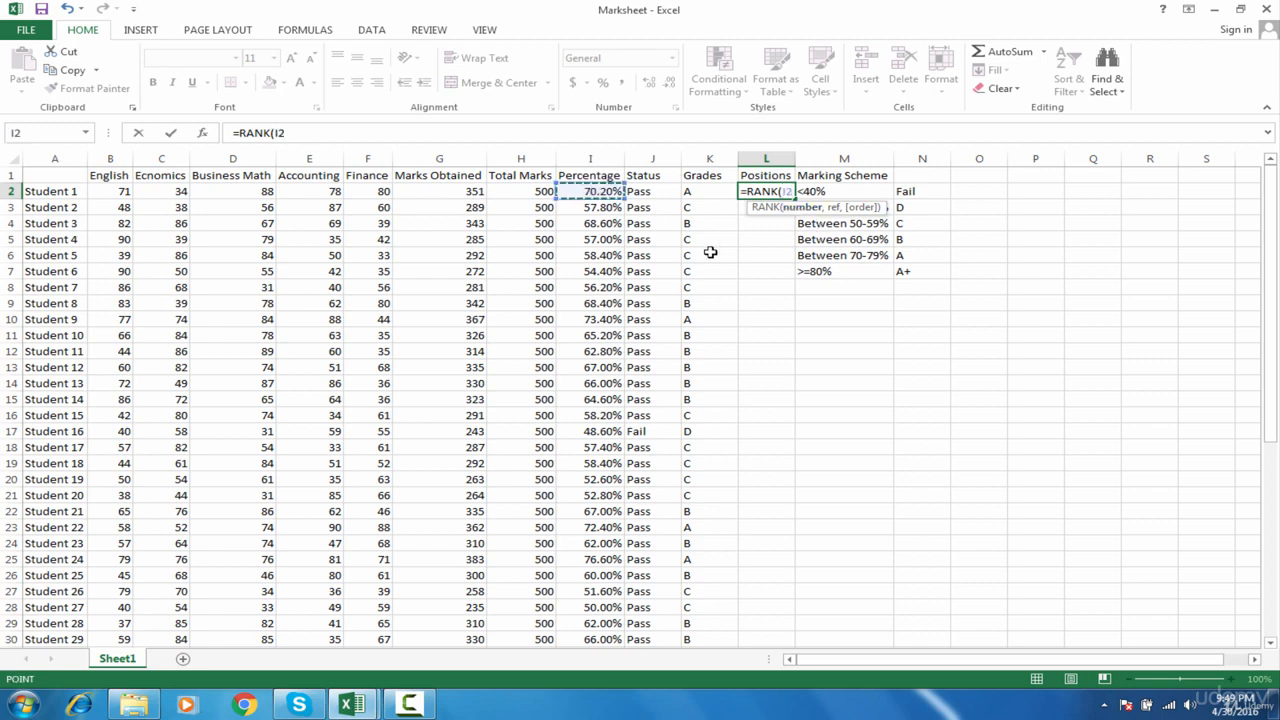
{"action": "type", "text": ","}
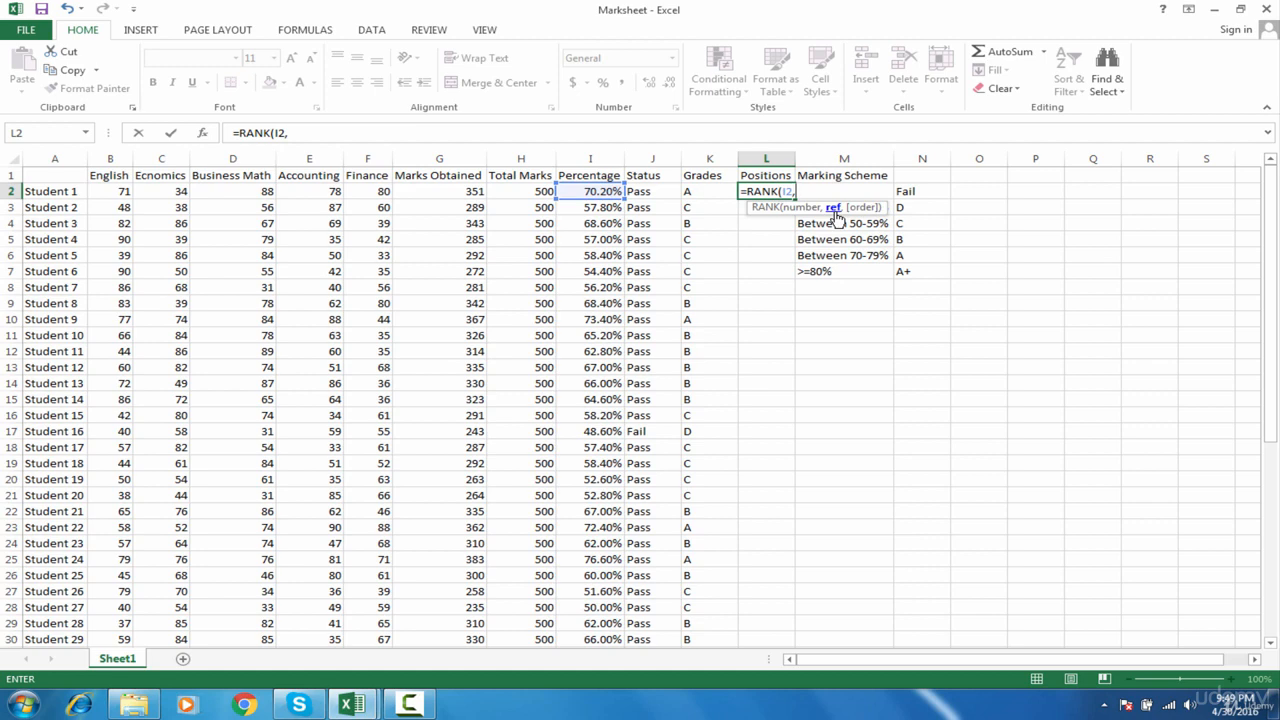
{"action": "left_click", "coordinate": [597, 193]}
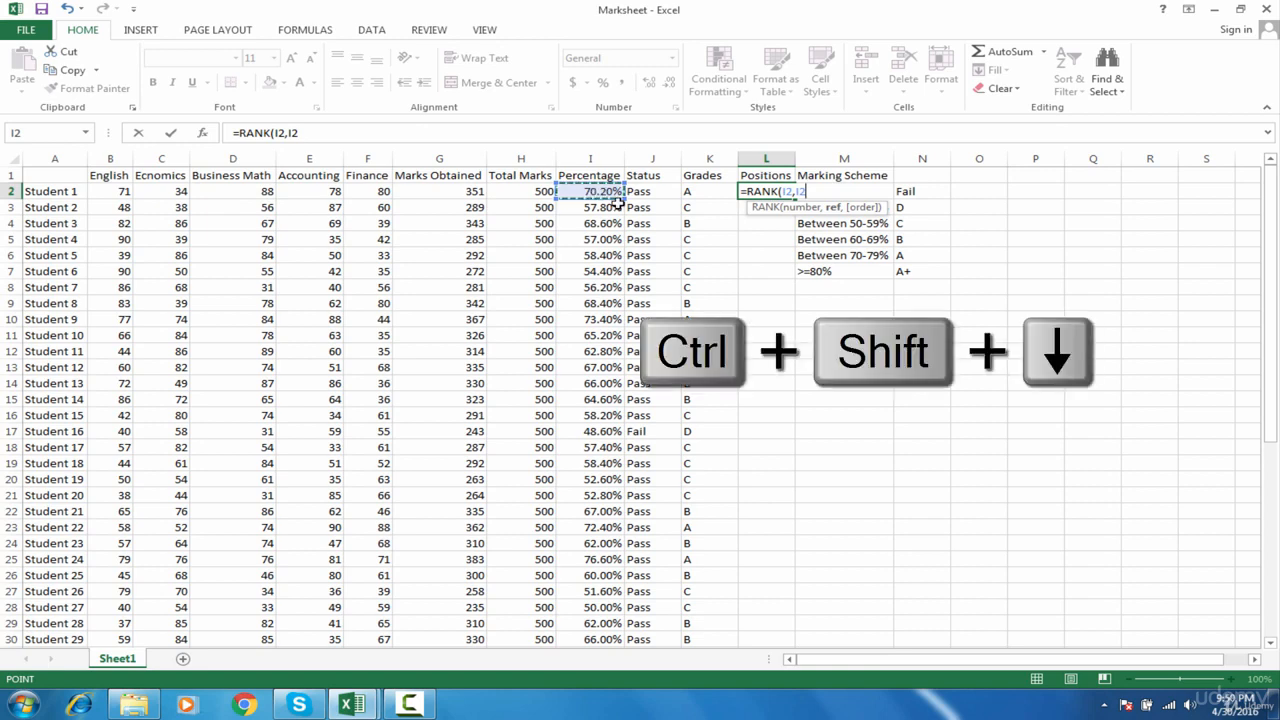
{"action": "key", "text": "ctrl+shift+Down"}
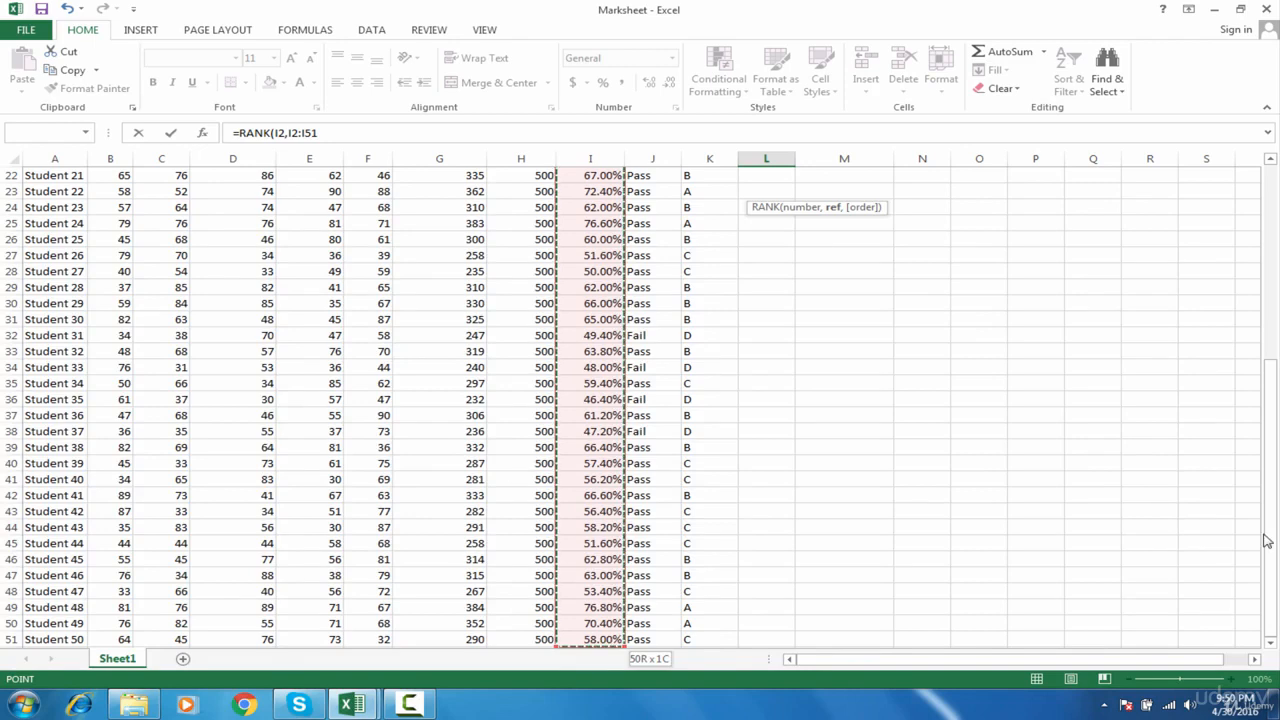
{"action": "left_click_drag", "start_coordinate": [1267, 541], "coordinate": [1277, 300]}
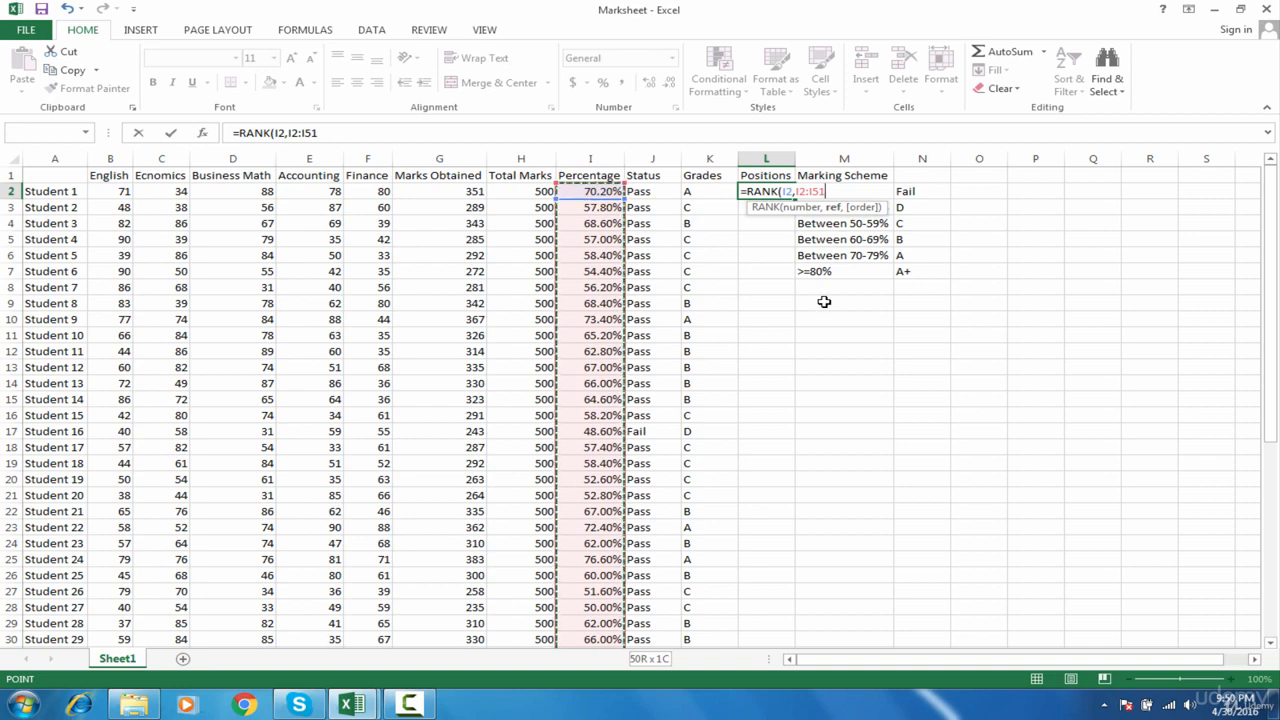
{"action": "key", "text": "Return"}
{"action": "left_click", "coordinate": [792, 197]}
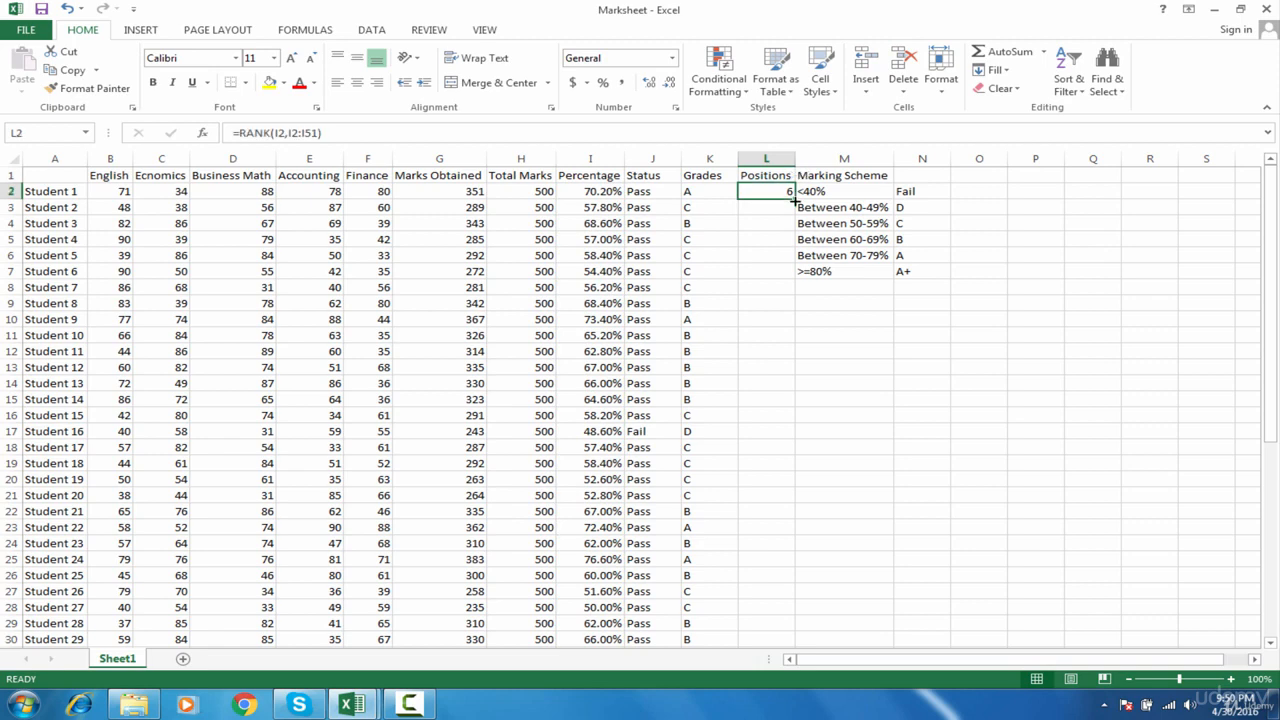
{"action": "double_click", "coordinate": [794, 200]}
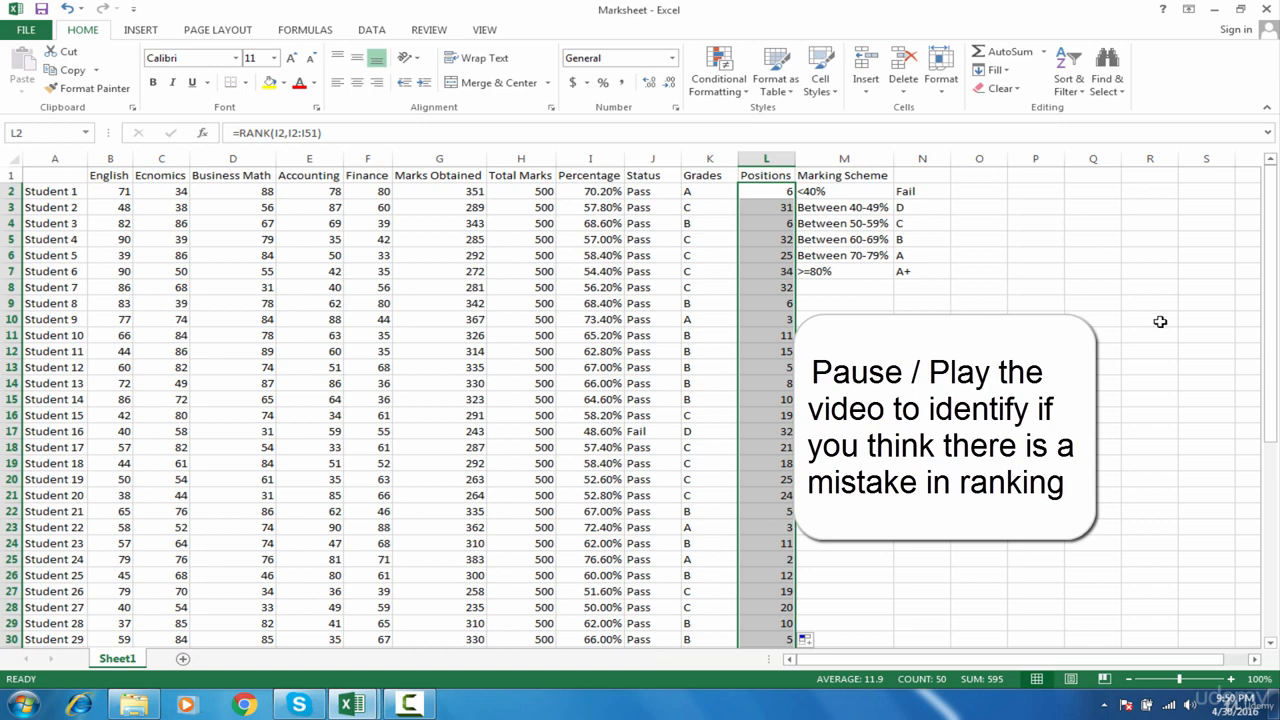
Step: Compare the percentages with the assigned positions and their RANK formulas for students near the end of the list, including rows 43, 49 and 51
{"action": "left_click_drag", "start_coordinate": [1275, 330], "coordinate": [1273, 532]}
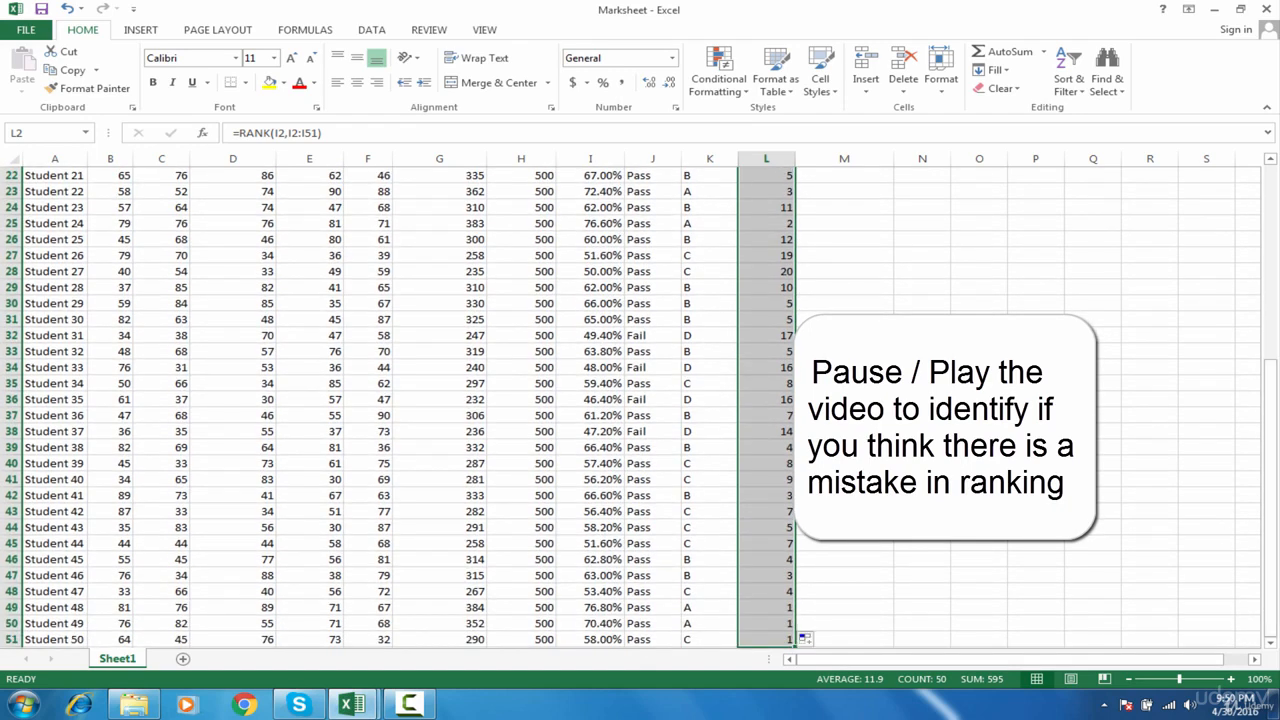
{"action": "left_click", "coordinate": [605, 513]}
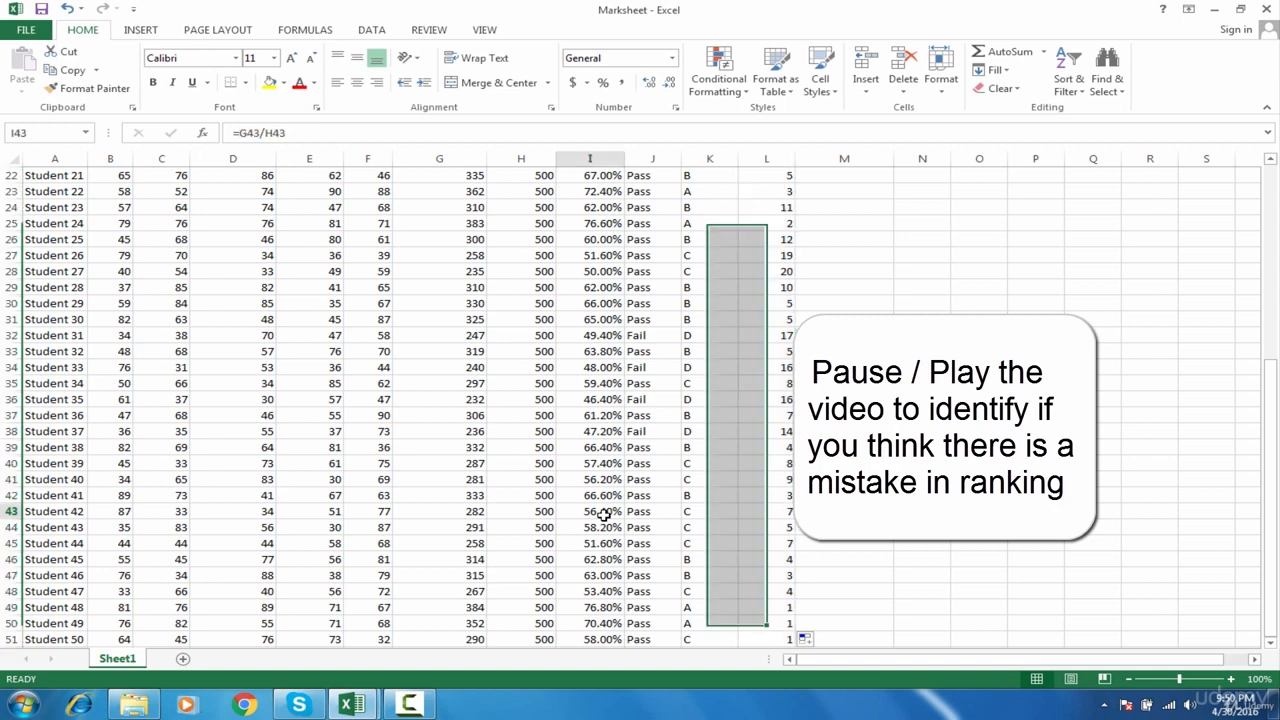
{"action": "left_click", "coordinate": [767, 510]}
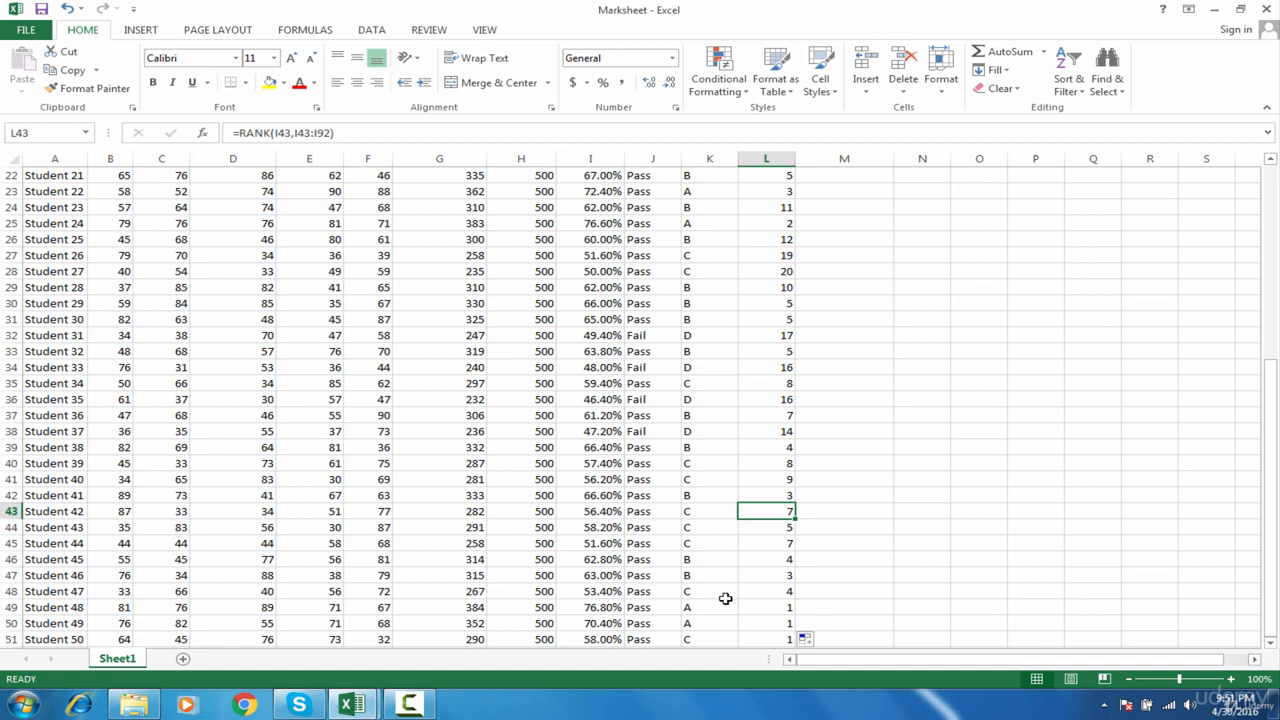
{"action": "left_click", "coordinate": [607, 608]}
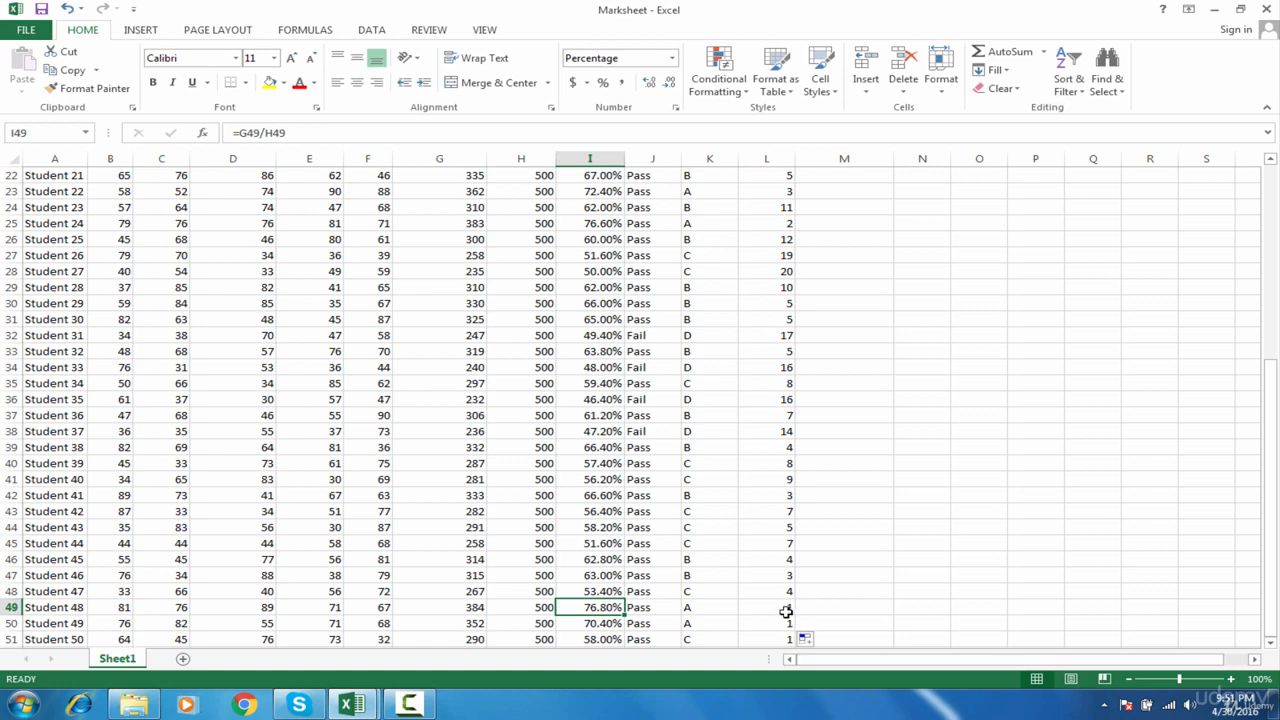
{"action": "left_click", "coordinate": [709, 639]}
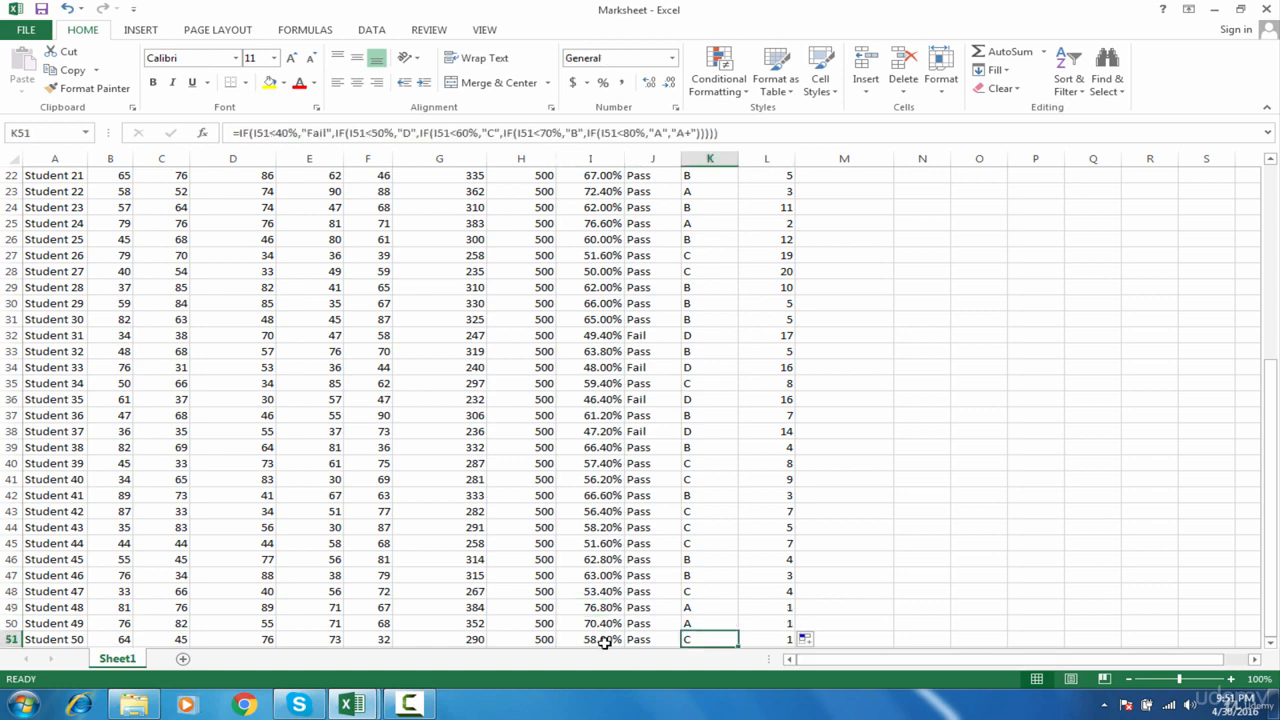
{"action": "left_click", "coordinate": [752, 641]}
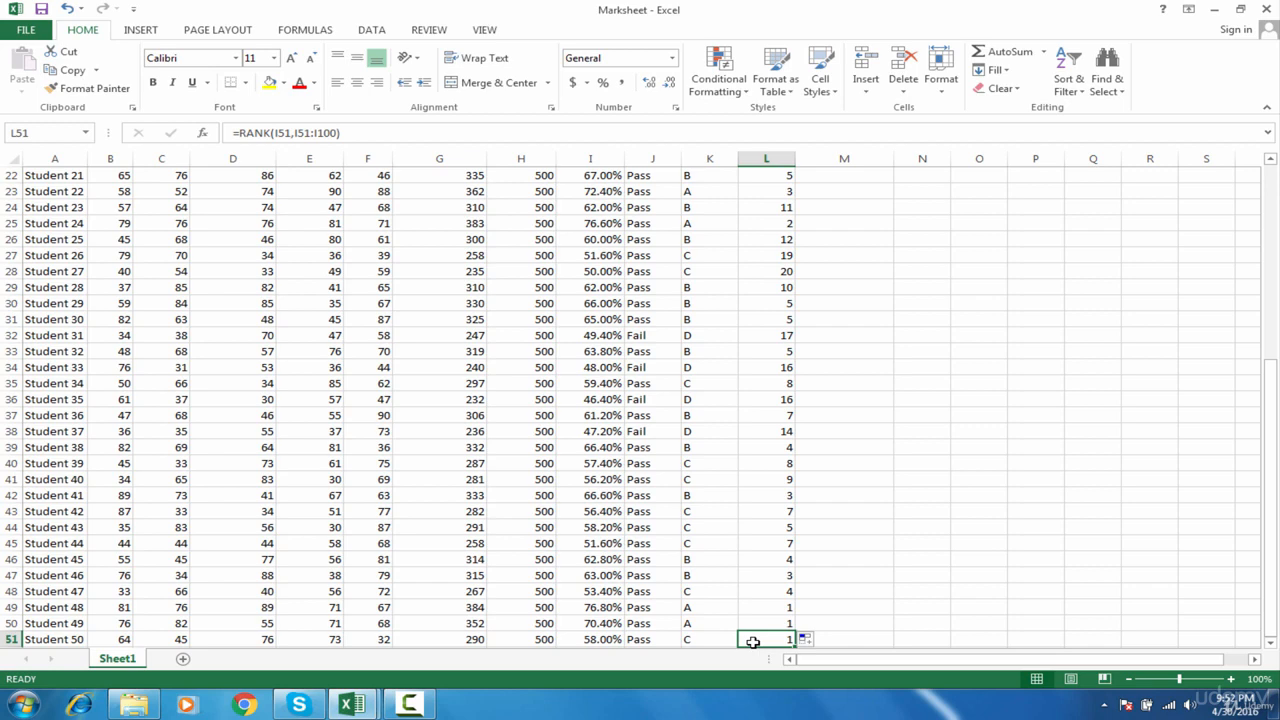
Step: Try shifting the reference range in L2's RANK formula down the Percentage column to I17:I66
{"action": "key", "text": "ctrl+Up"}
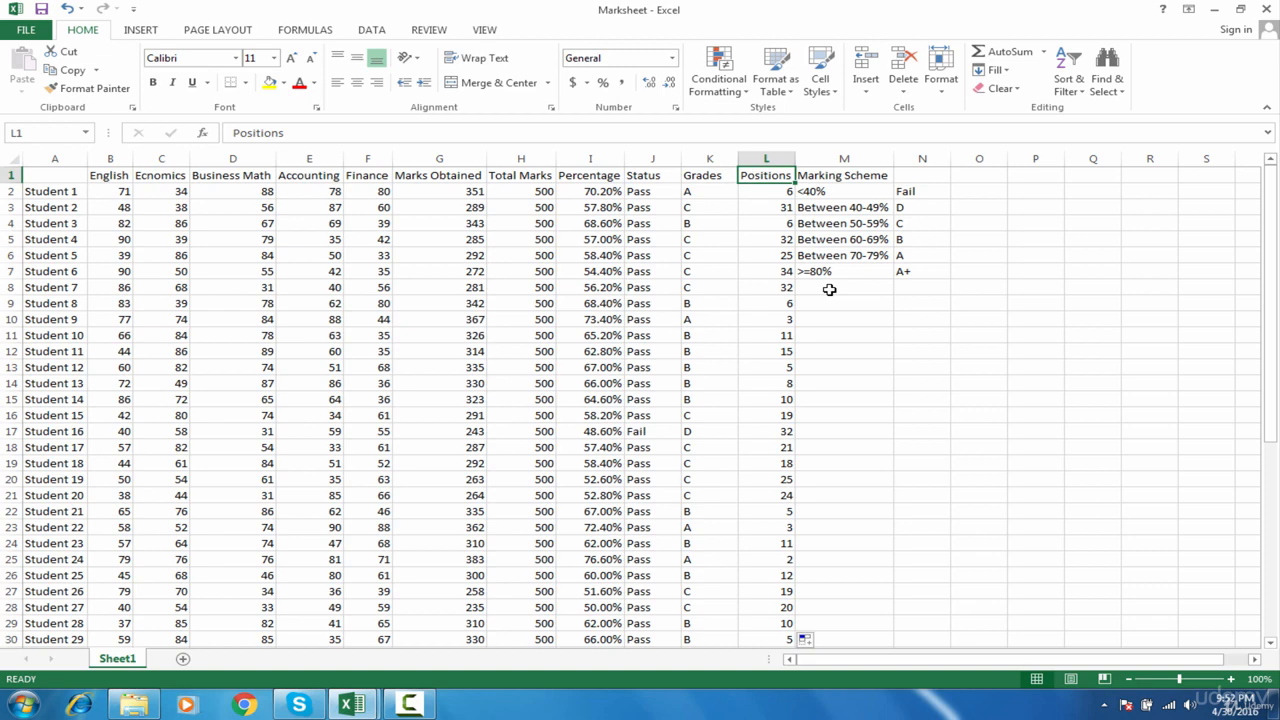
{"action": "left_click", "coordinate": [767, 191]}
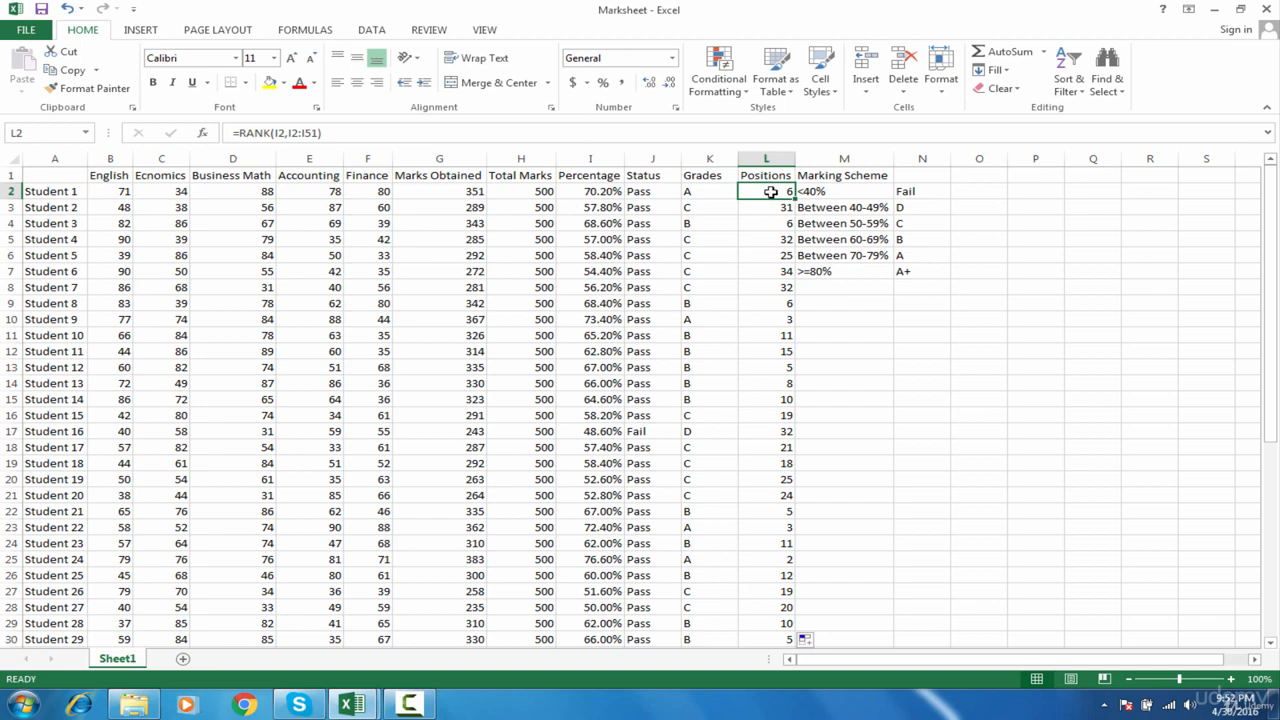
{"action": "double_click", "coordinate": [771, 191]}
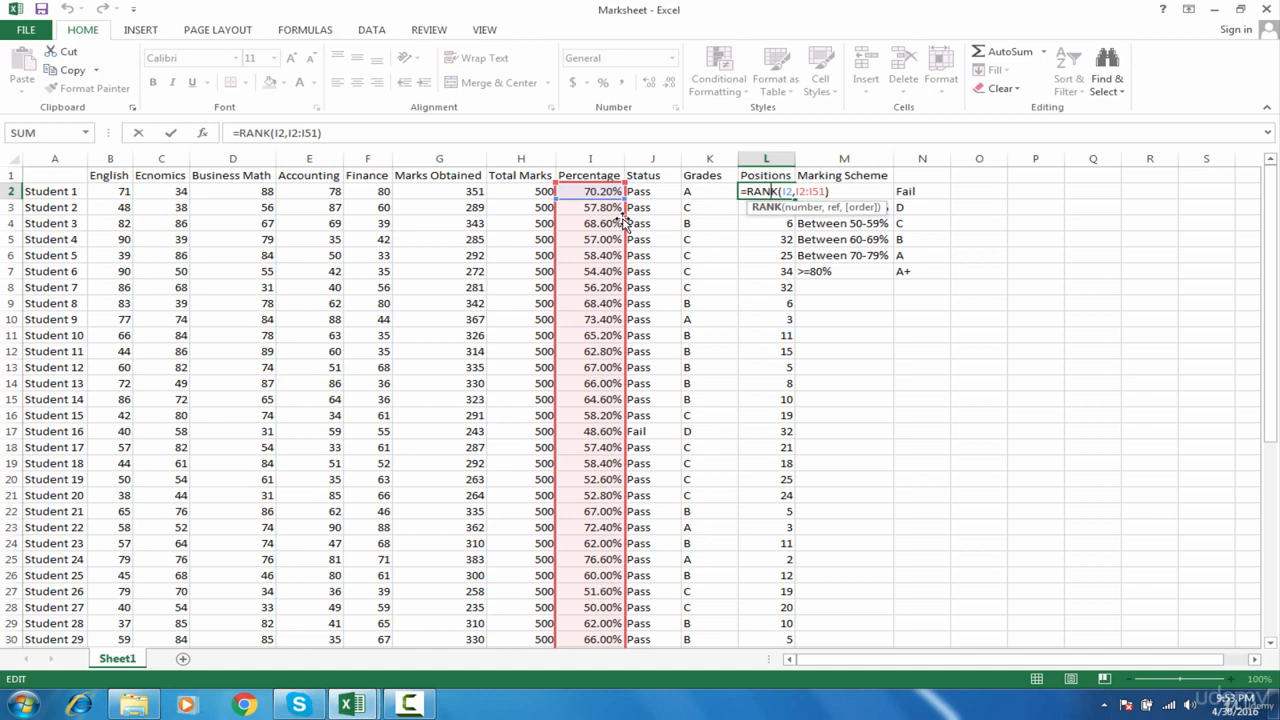
{"action": "mouse_move", "coordinate": [622, 220]}
{"action": "left_mouse_down"}
{"action": "mouse_move", "coordinate": [628, 246]}
{"action": "mouse_move", "coordinate": [617, 229]}
{"action": "left_mouse_up"}
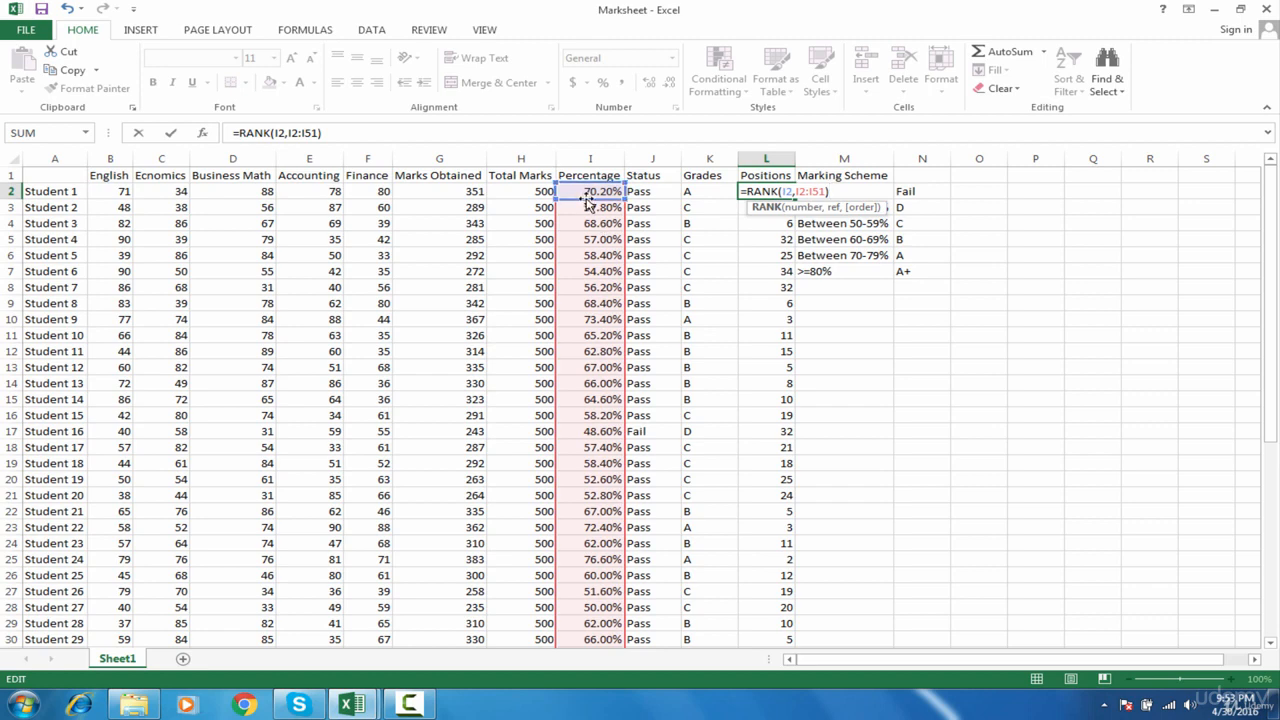
{"action": "left_click_drag", "start_coordinate": [586, 199], "coordinate": [629, 476]}
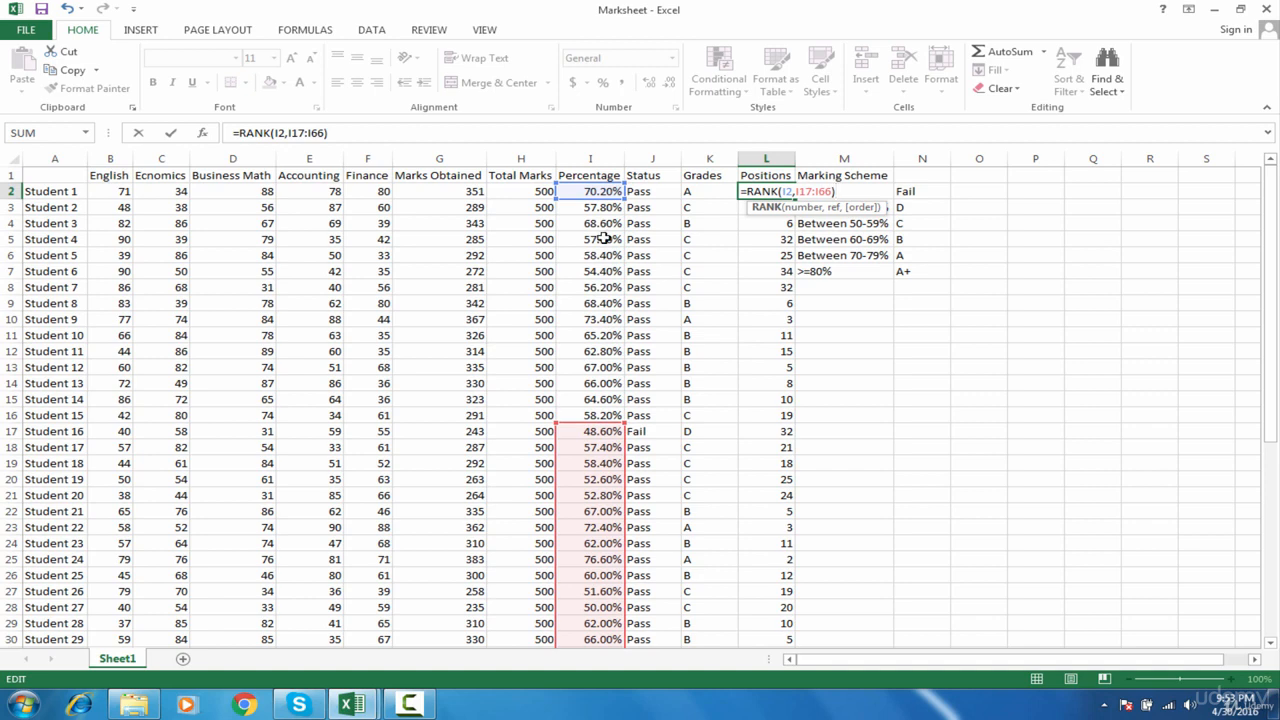
{"action": "key", "text": "Escape"}
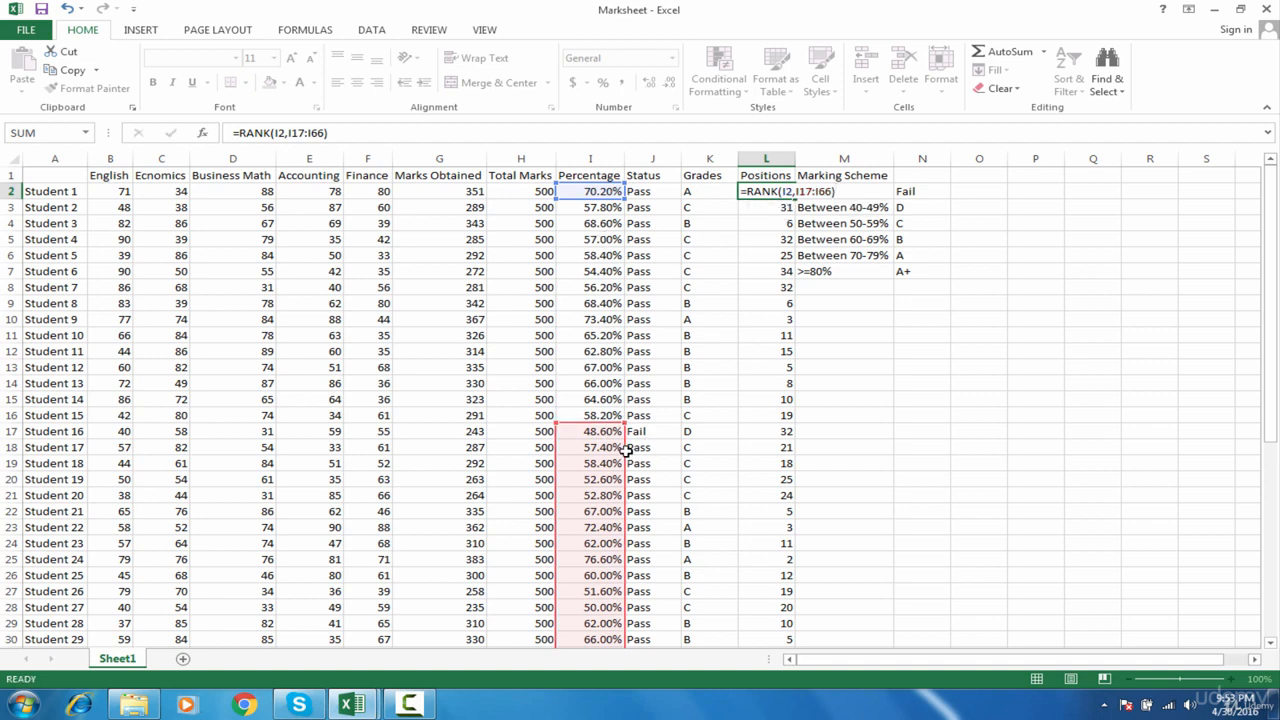
{"action": "left_click", "coordinate": [626, 449]}
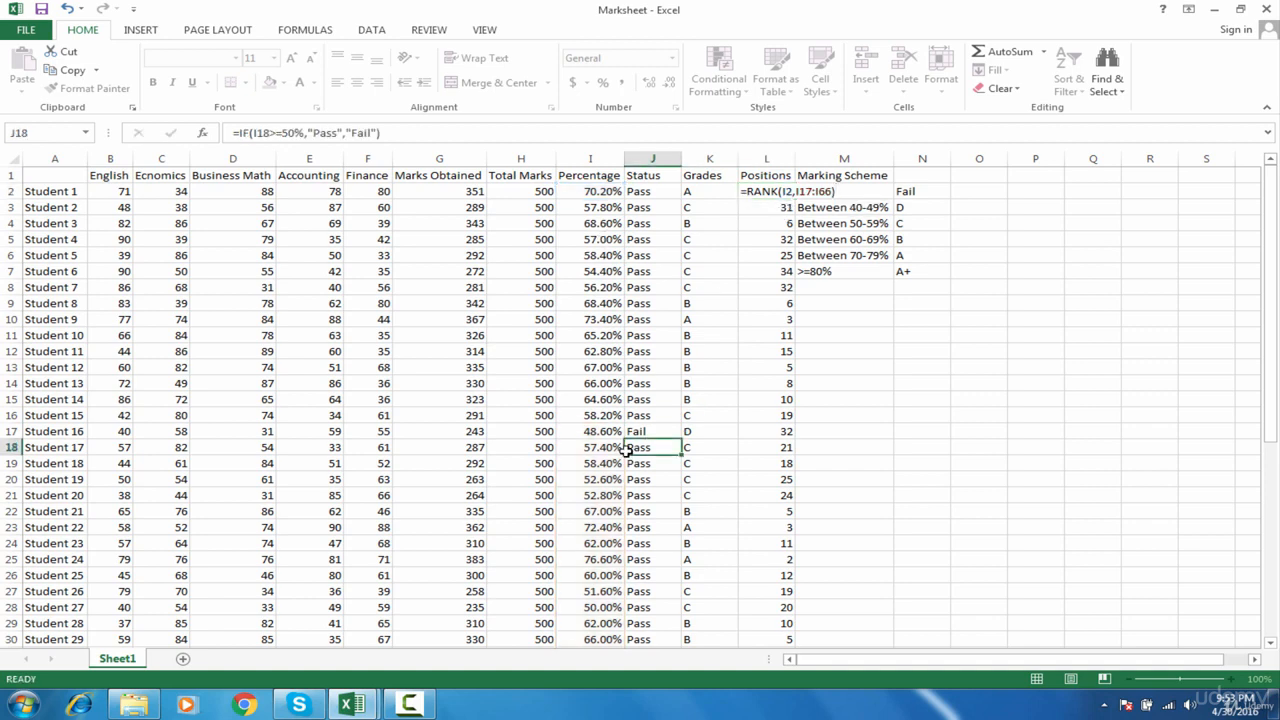
Step: Make the RANK range in L2 absolute as $I$2:$I$51 and refill the formula down the Positions column for all students
{"action": "left_click", "coordinate": [778, 191]}
{"action": "double_click", "coordinate": [778, 191]}
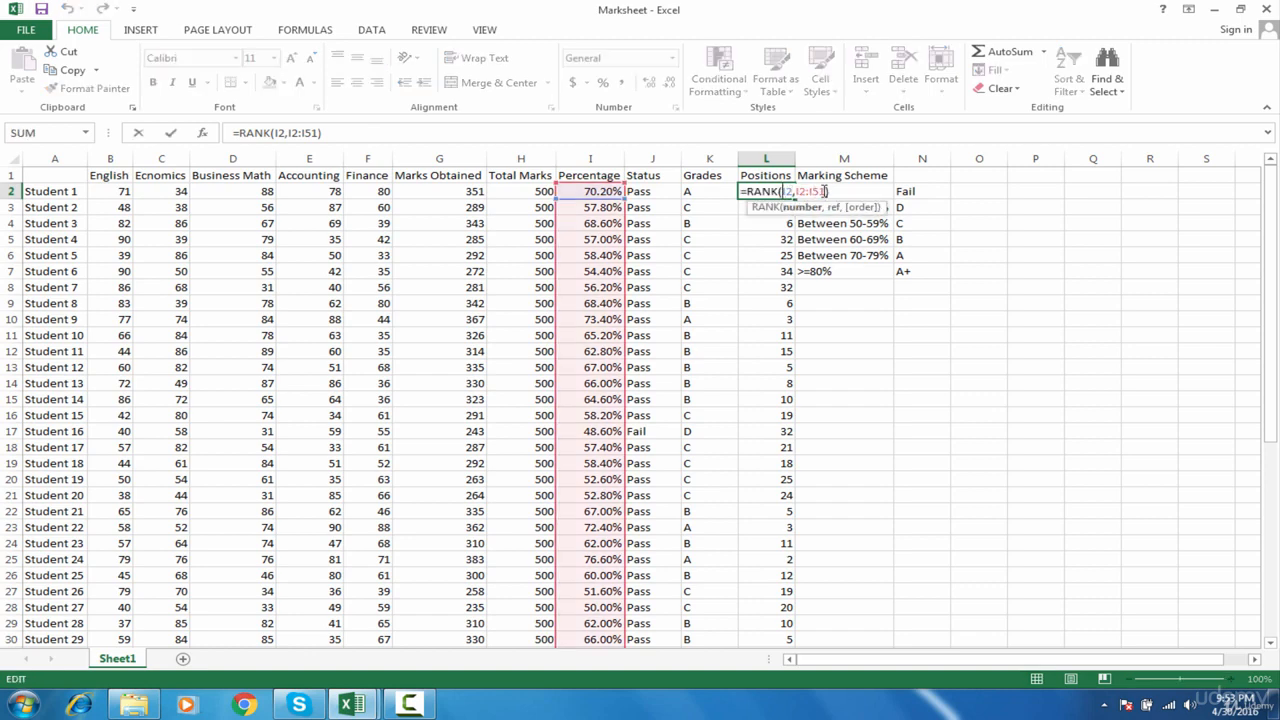
{"action": "left_click_drag", "start_coordinate": [825, 191], "coordinate": [799, 191]}
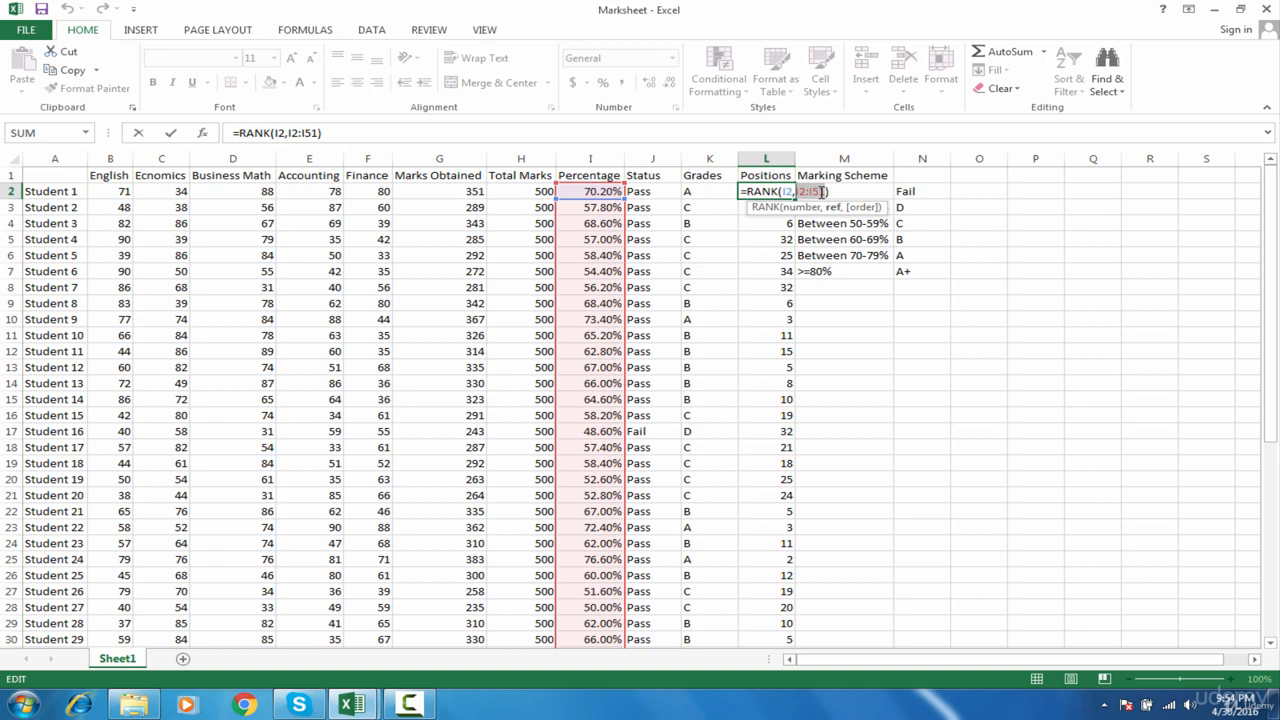
{"action": "left_click", "coordinate": [818, 192]}
{"action": "left_click_drag", "start_coordinate": [825, 191], "coordinate": [797, 191]}
{"action": "key", "text": "F4"}
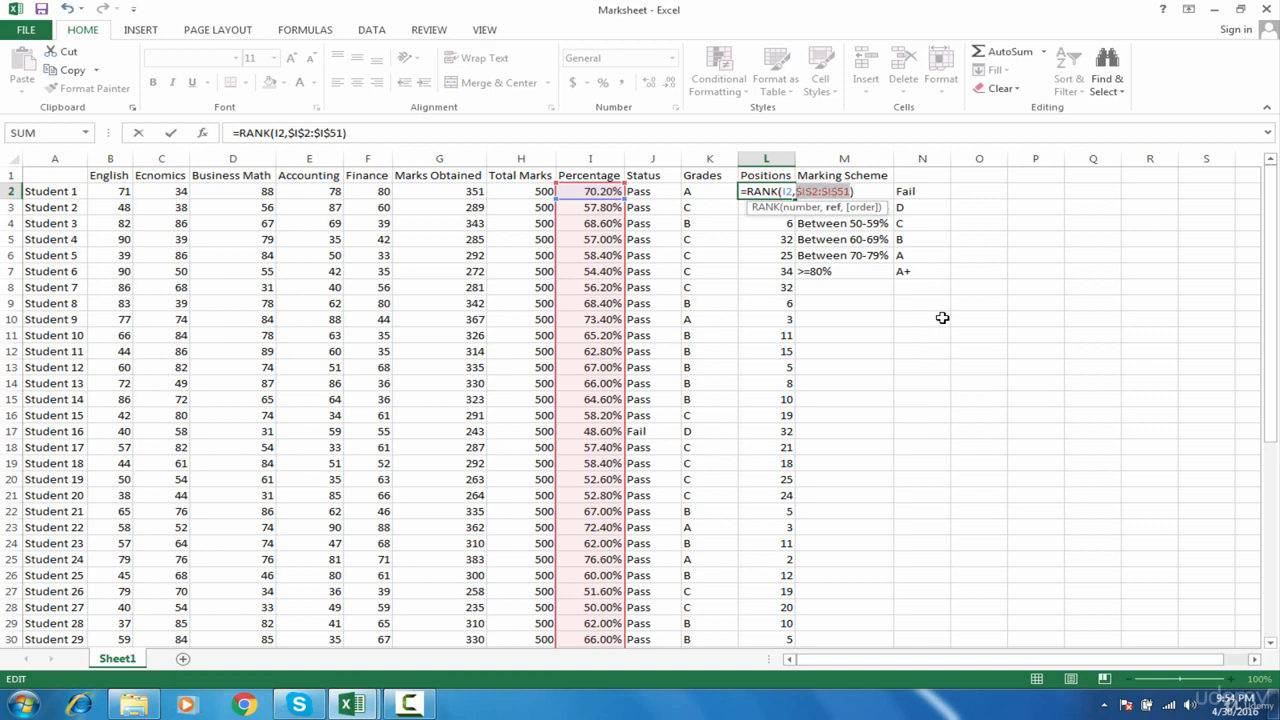
{"action": "key", "text": "Return"}
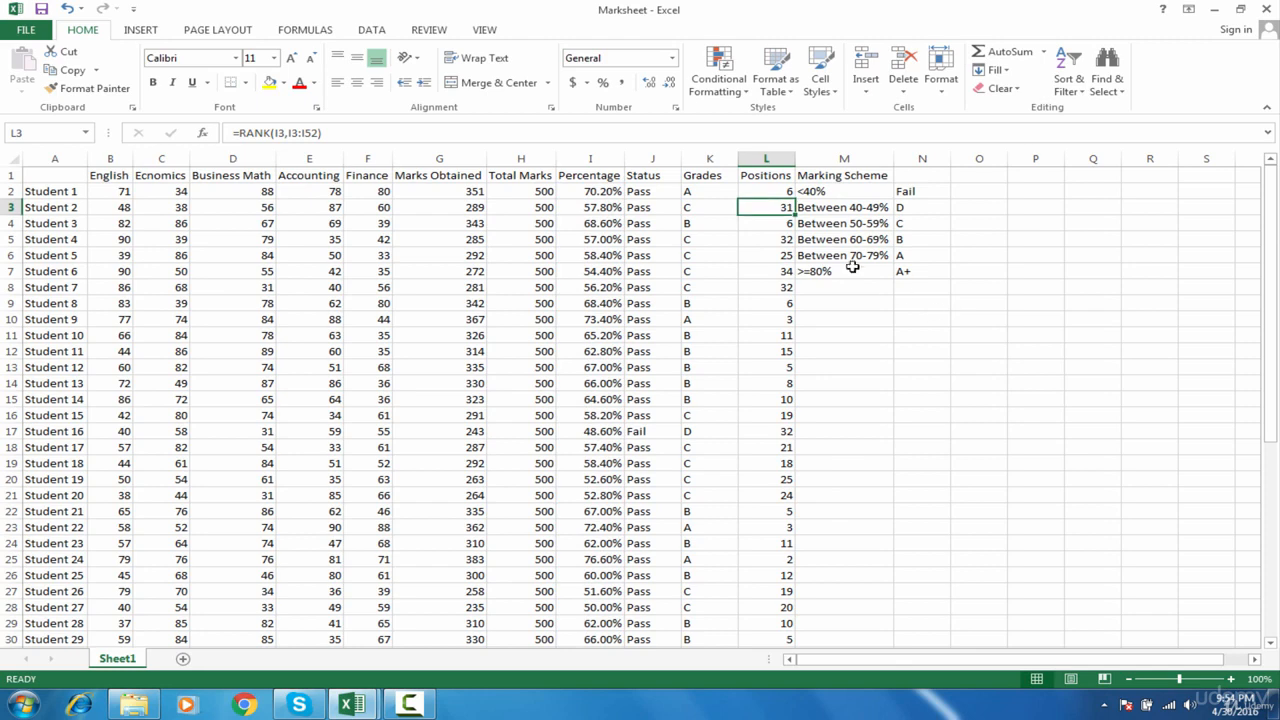
{"action": "left_click", "coordinate": [789, 192]}
{"action": "double_click", "coordinate": [796, 199]}
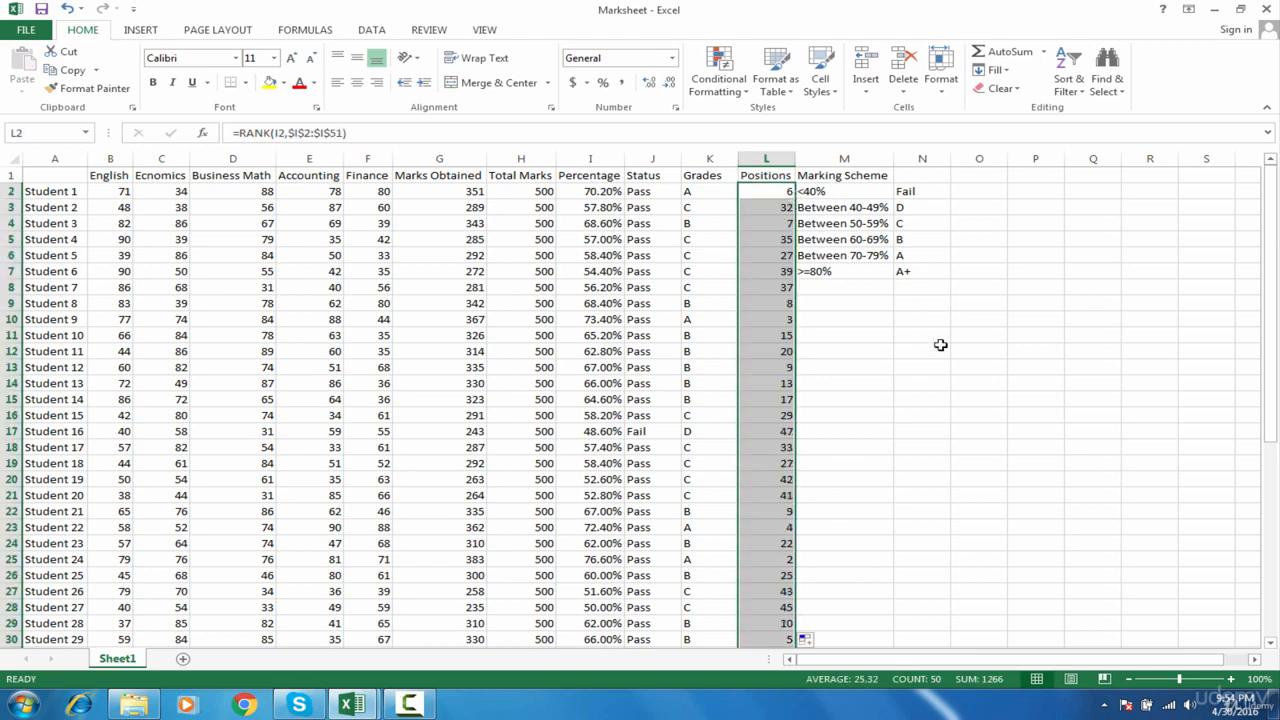
Step: Check the positions and formula of the last students, and reopen L2's RANK formula to review its absolute range $I$2:$I$51
{"action": "left_click_drag", "start_coordinate": [1270, 355], "coordinate": [1275, 600]}
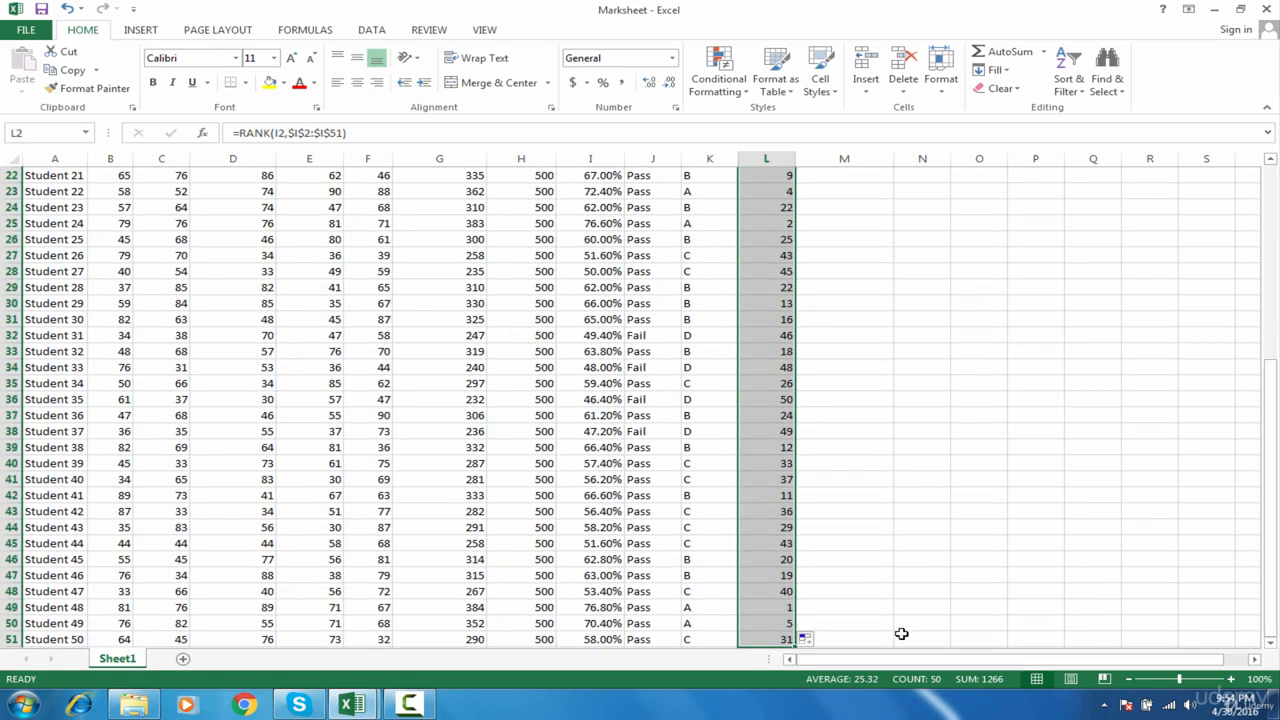
{"action": "left_click", "coordinate": [773, 643]}
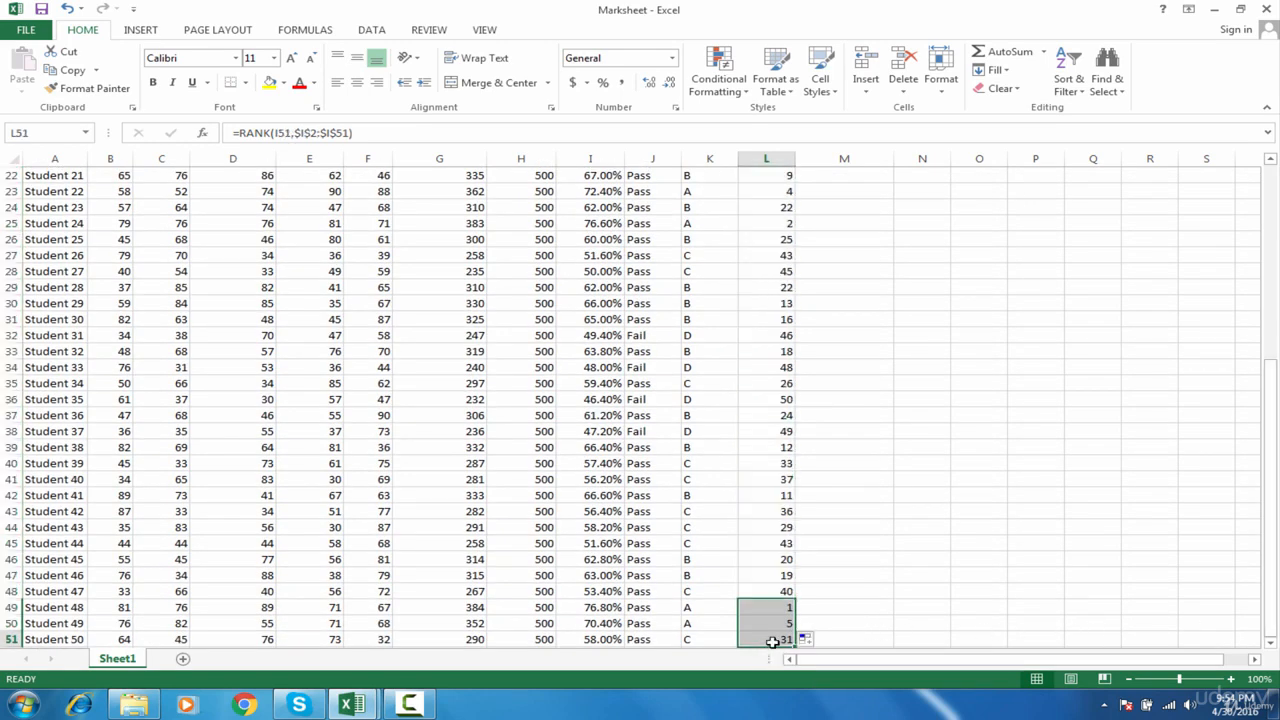
{"action": "left_click", "coordinate": [700, 641]}
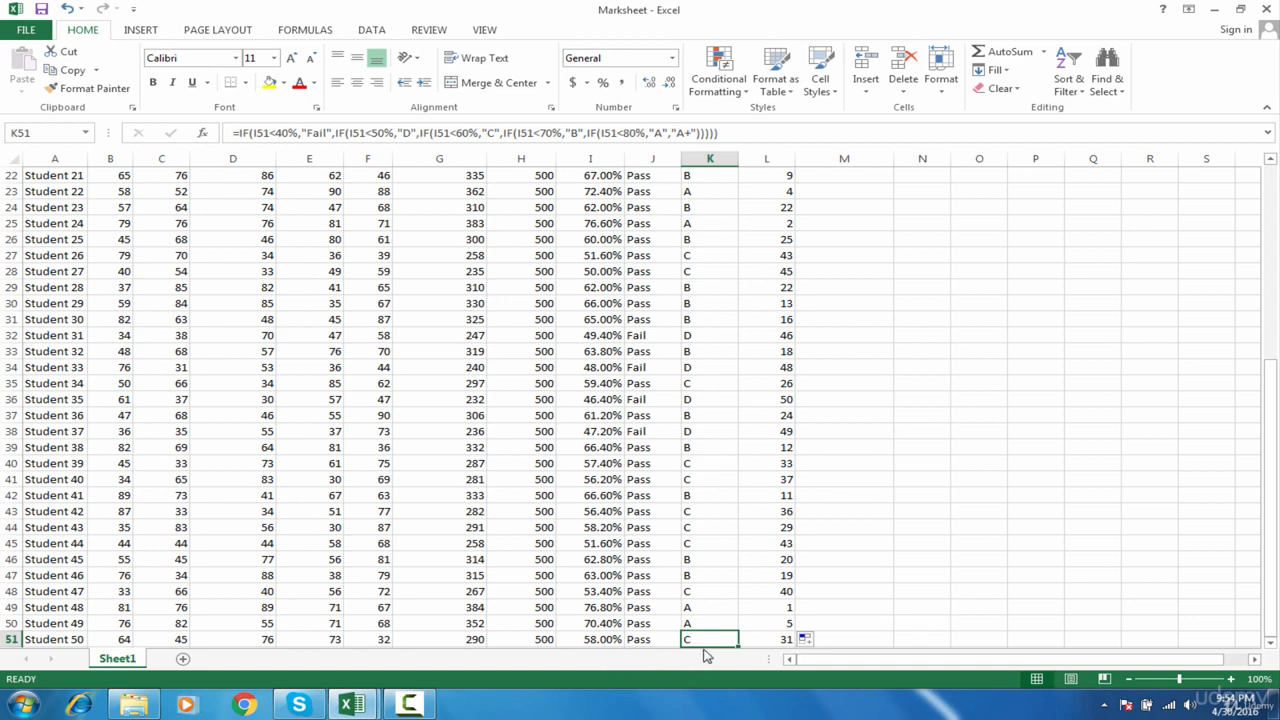
{"action": "left_click", "coordinate": [754, 641]}
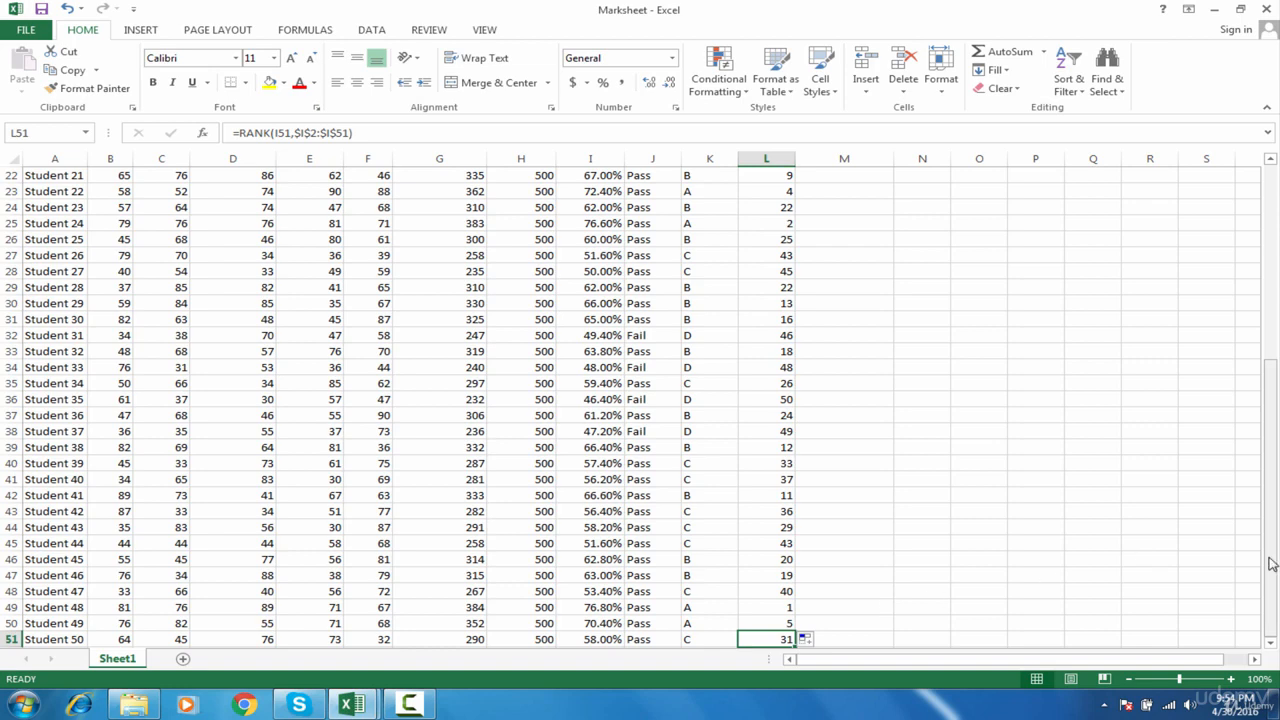
{"action": "left_click_drag", "start_coordinate": [1271, 563], "coordinate": [1274, 296]}
{"action": "left_click", "coordinate": [774, 203]}
{"action": "left_click", "coordinate": [779, 192]}
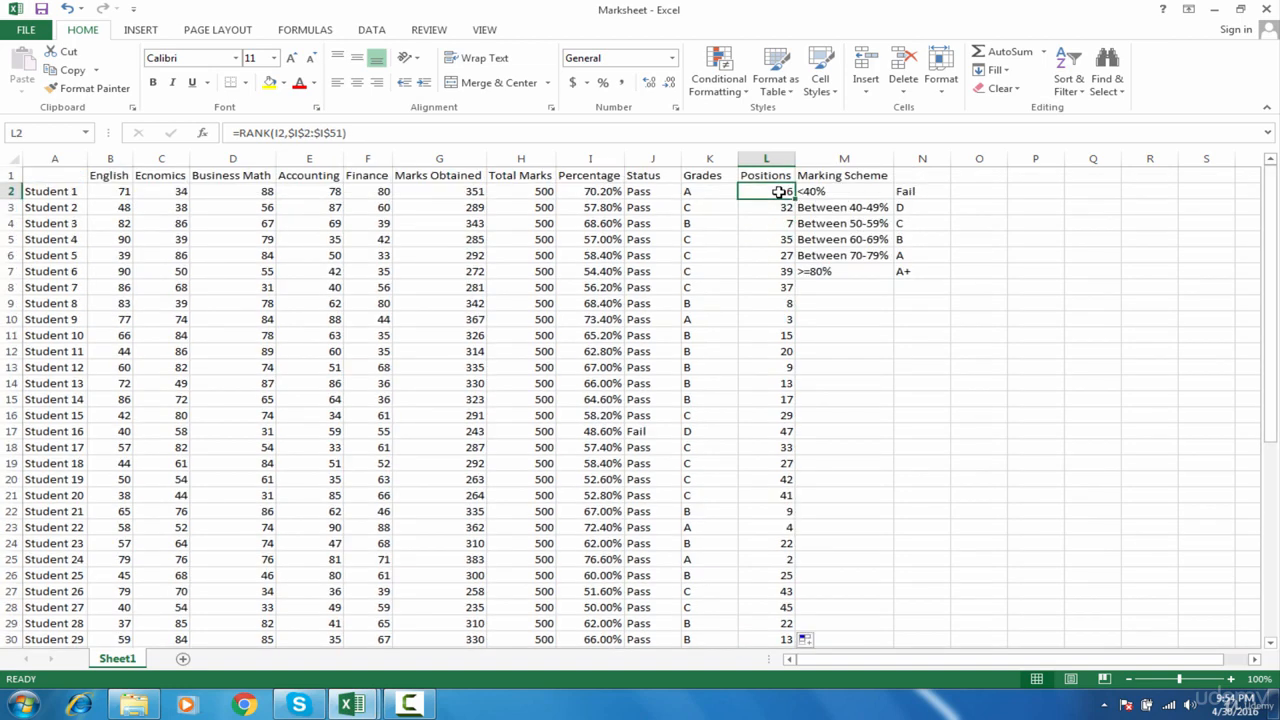
{"action": "double_click", "coordinate": [779, 192]}
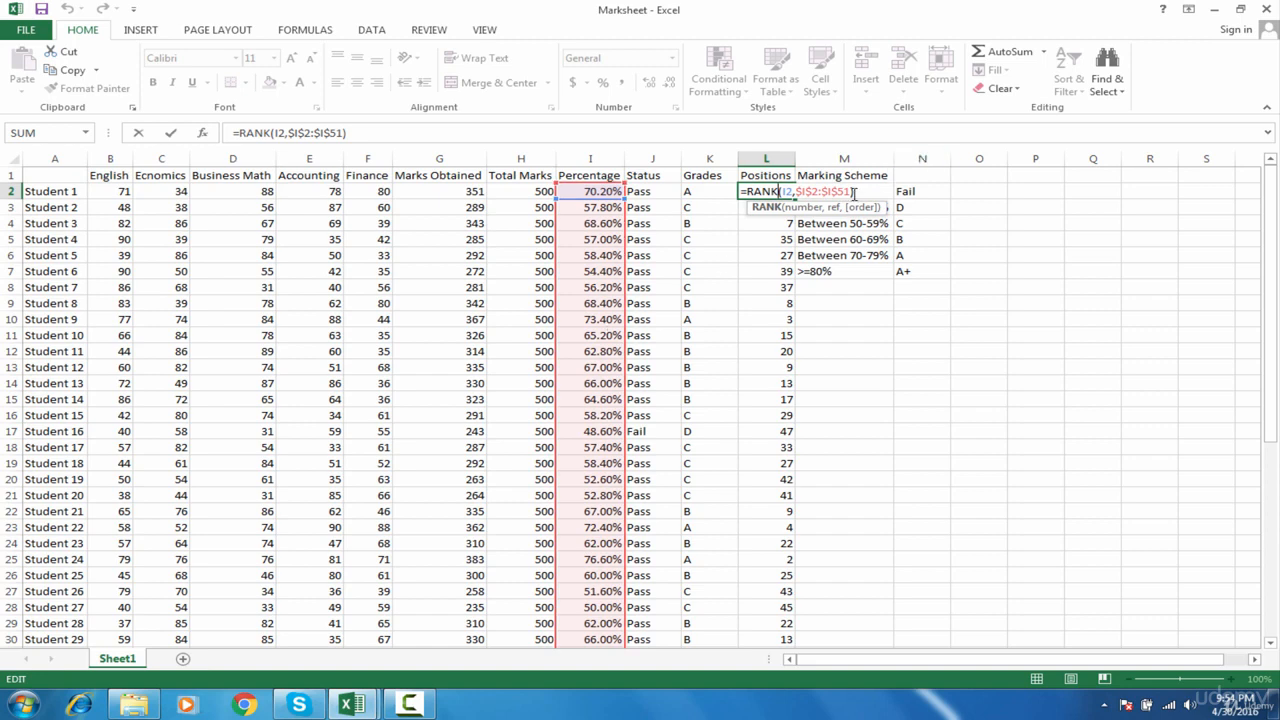
{"action": "left_click_drag", "start_coordinate": [851, 192], "coordinate": [797, 191]}
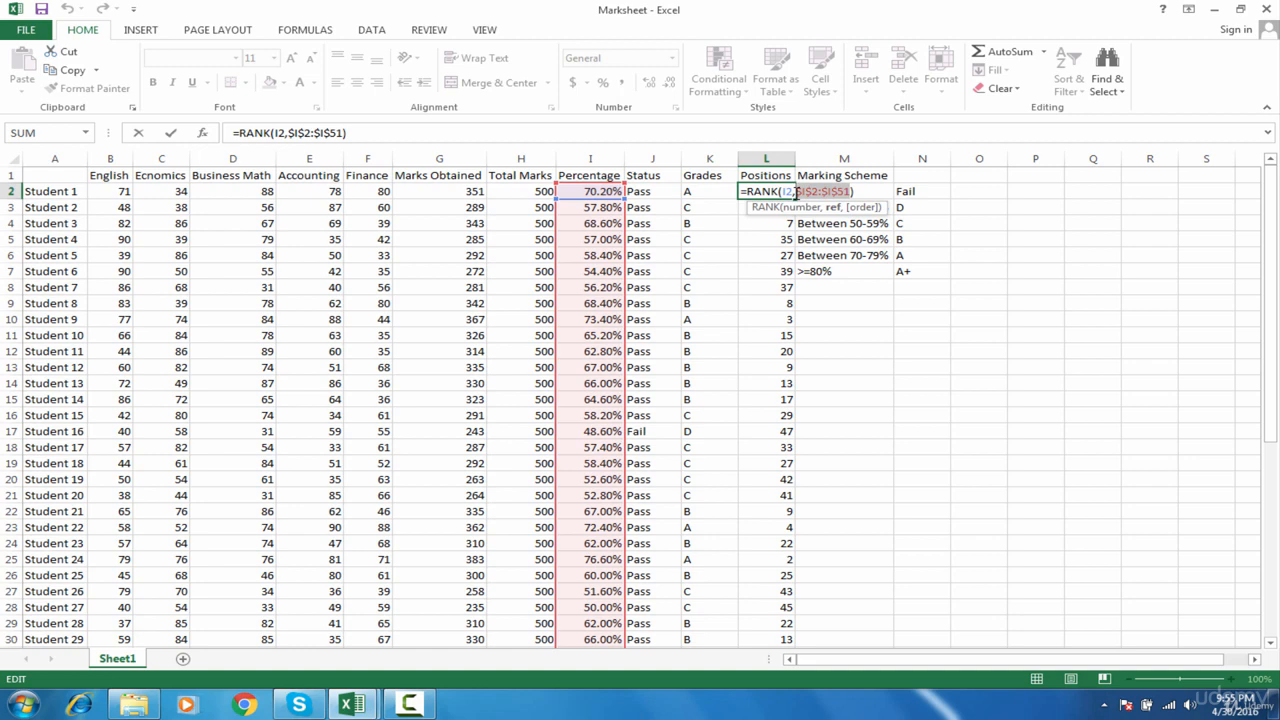
{"action": "key", "text": "F4"}
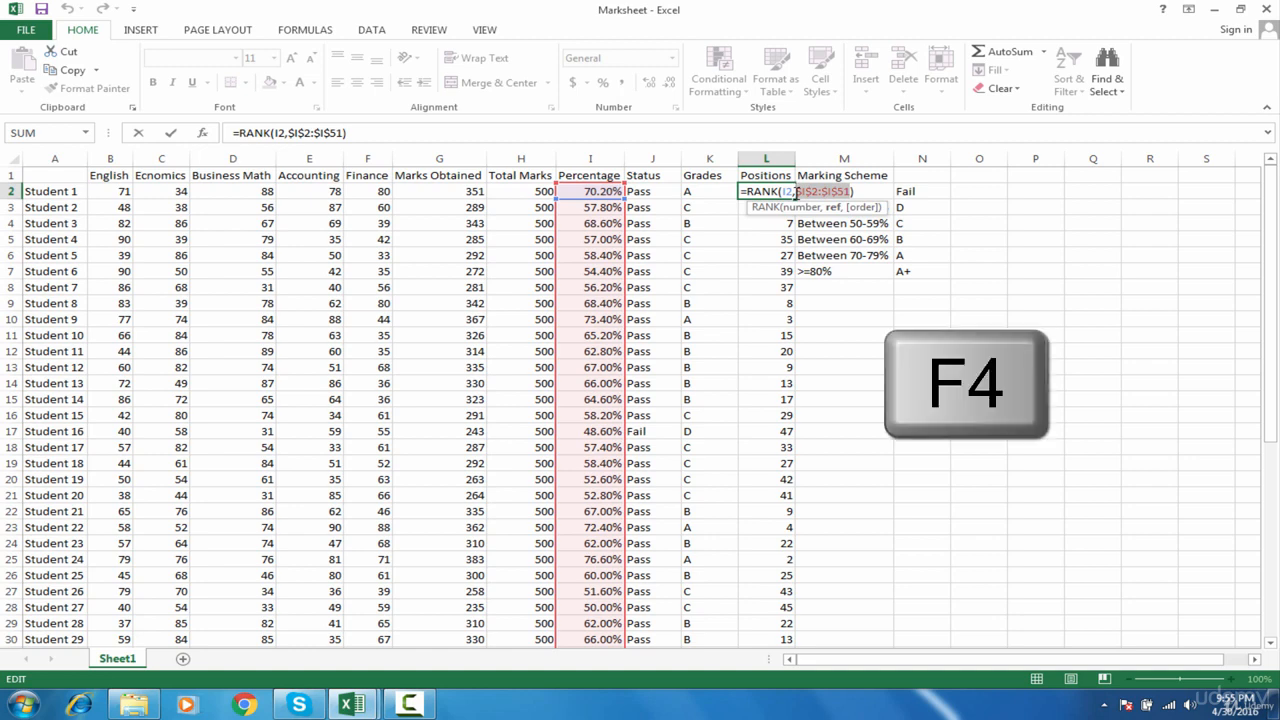